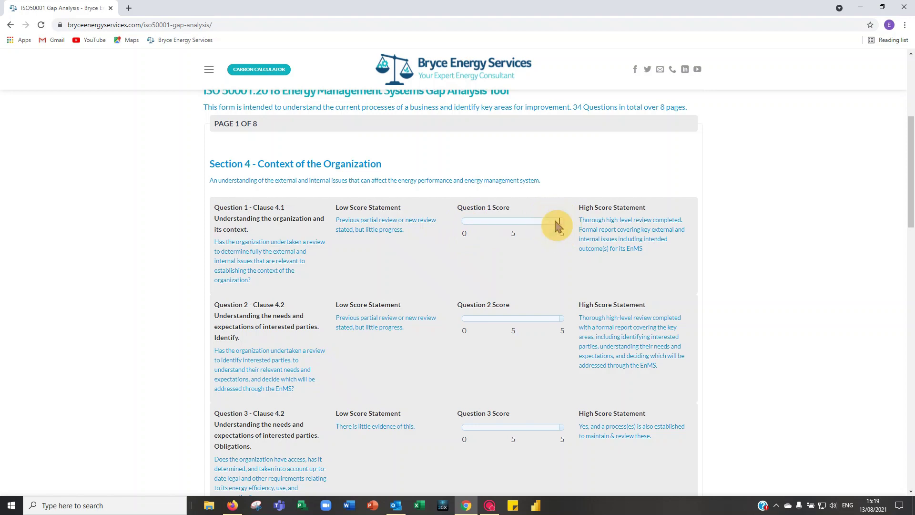
Step: Zoom the ISO 50001 gap analysis page in Chrome from 100% up to 150%
scroll(557, 200, up, 2)
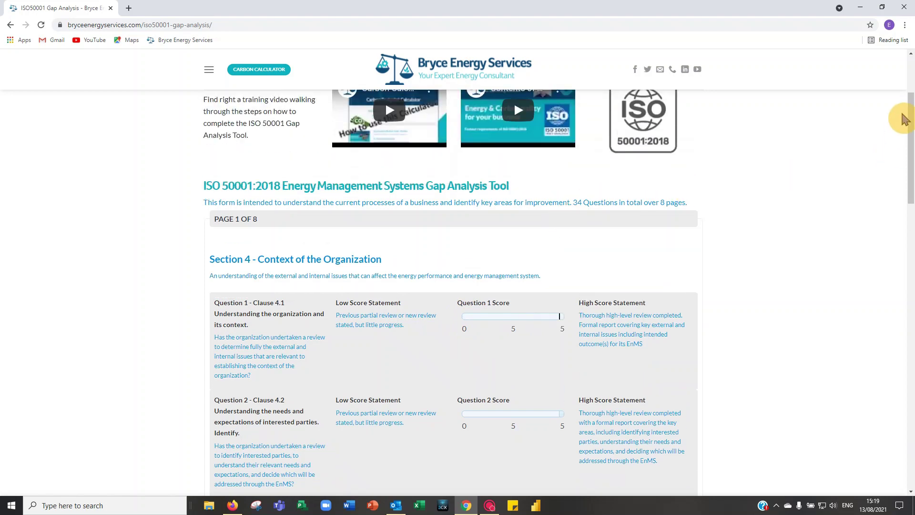
click(905, 26)
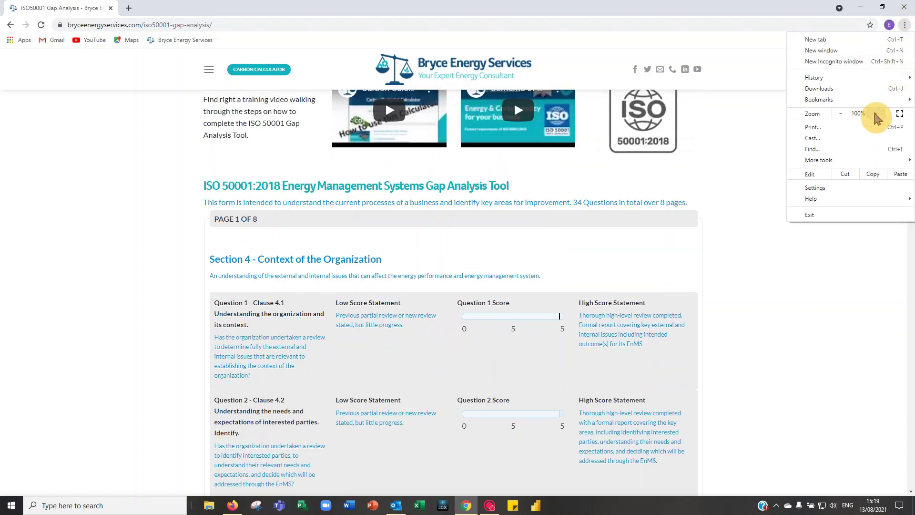
click(876, 115)
click(876, 115)
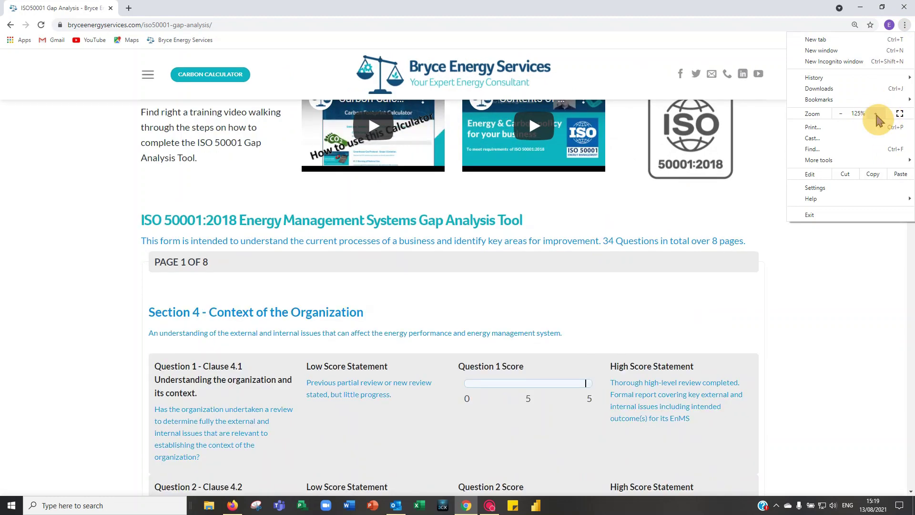
click(877, 114)
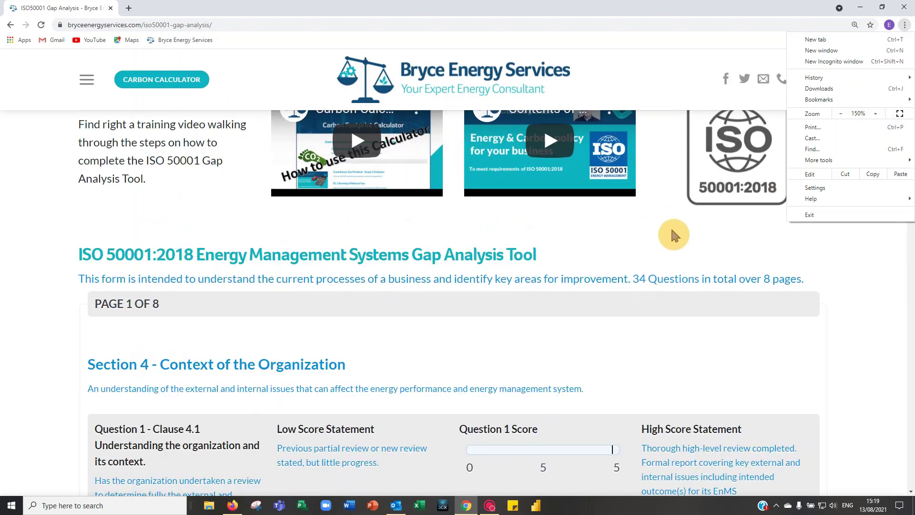
scroll(671, 227, down, 1)
scroll(665, 229, down, 2)
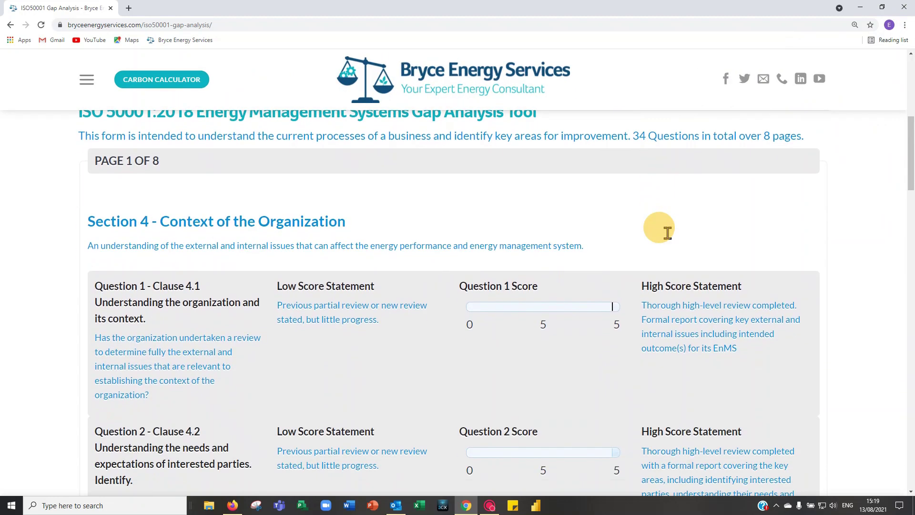
scroll(662, 228, down, 1)
scroll(667, 236, up, 1)
scroll(667, 232, down, 1)
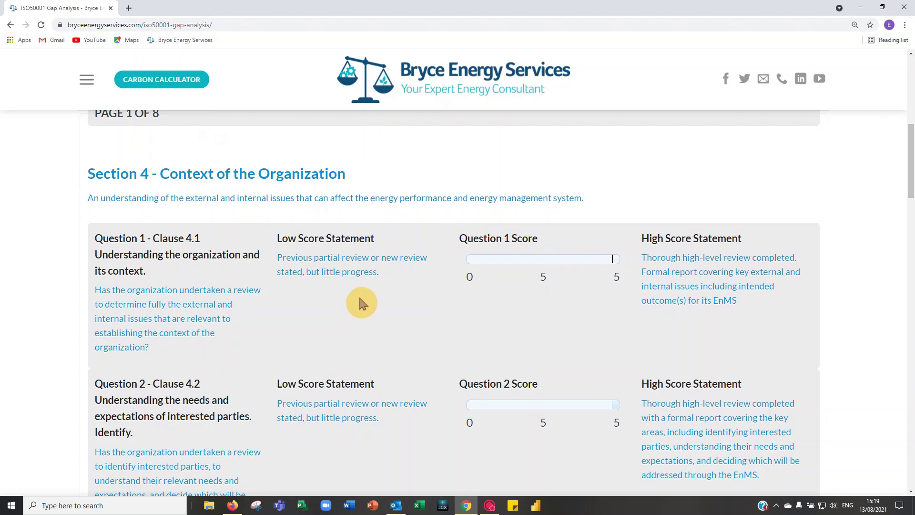
scroll(360, 303, down, 1)
scroll(364, 300, down, 1)
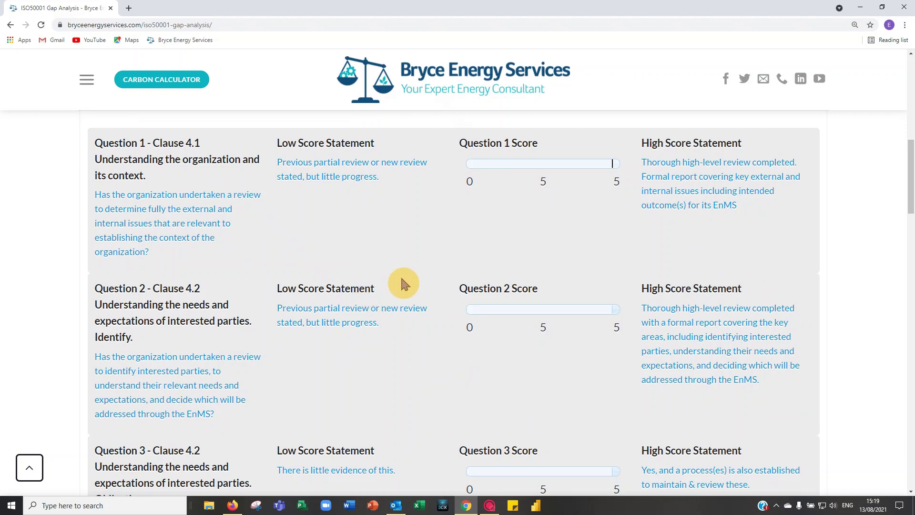
scroll(403, 283, up, 6)
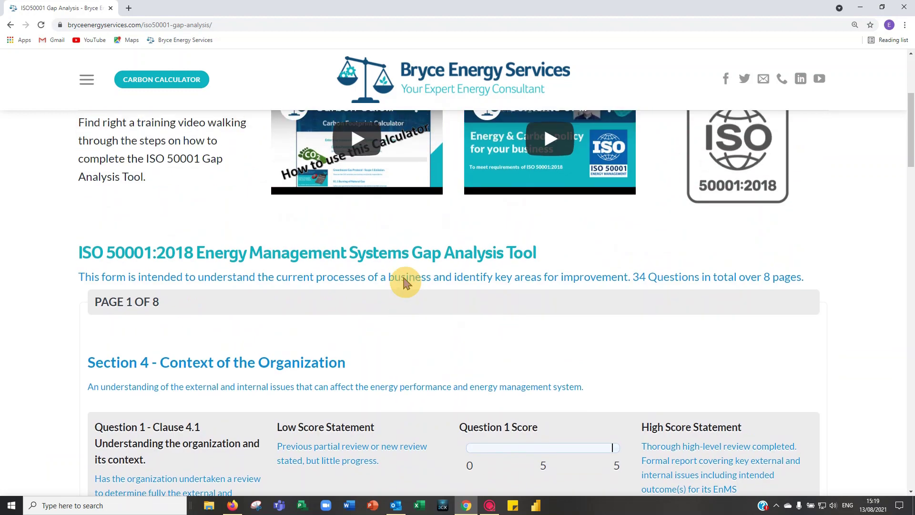
scroll(405, 275, up, 1)
scroll(407, 274, down, 1)
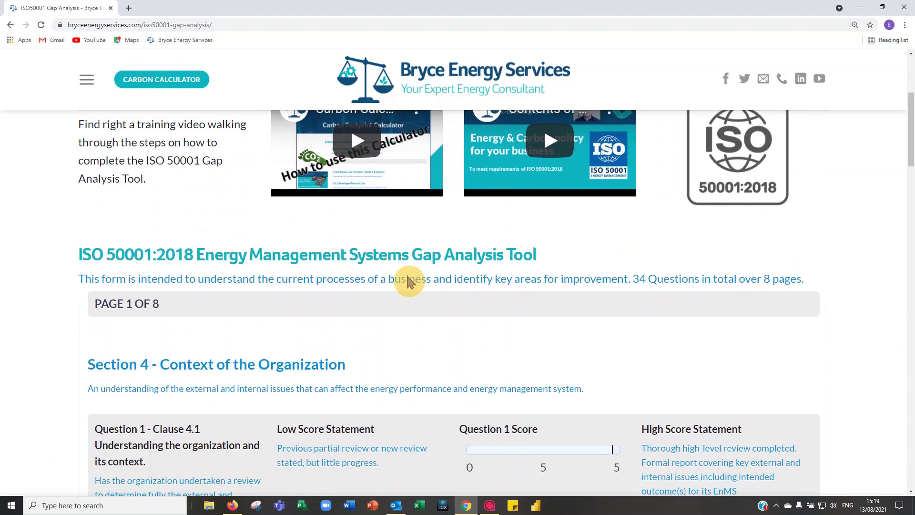
scroll(408, 274, down, 2)
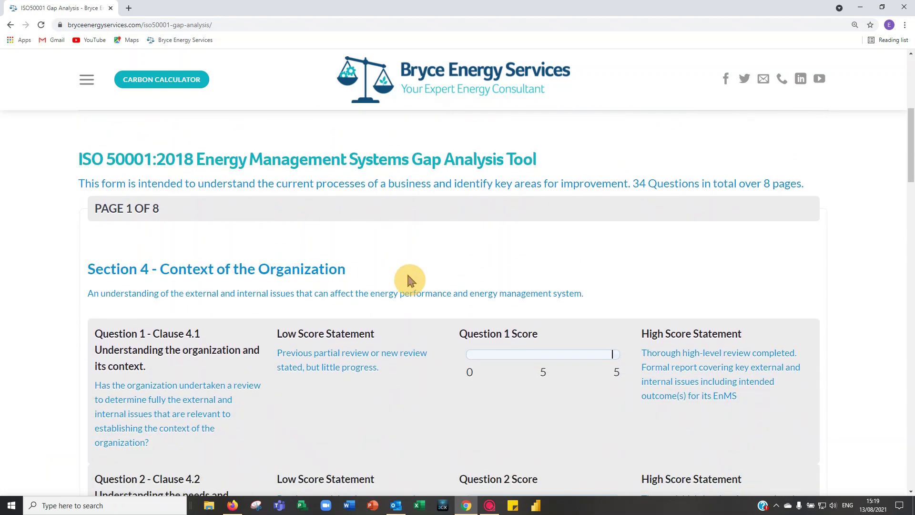
scroll(410, 281, down, 1)
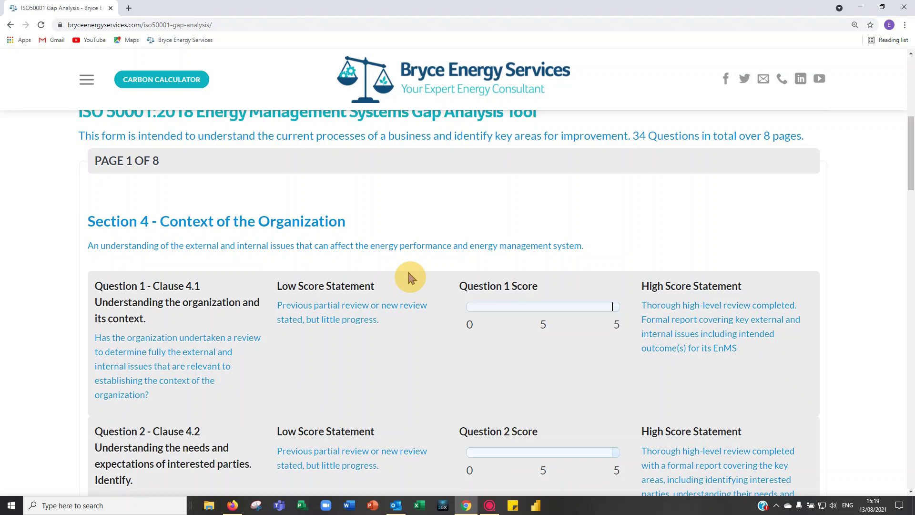
scroll(409, 274, down, 2)
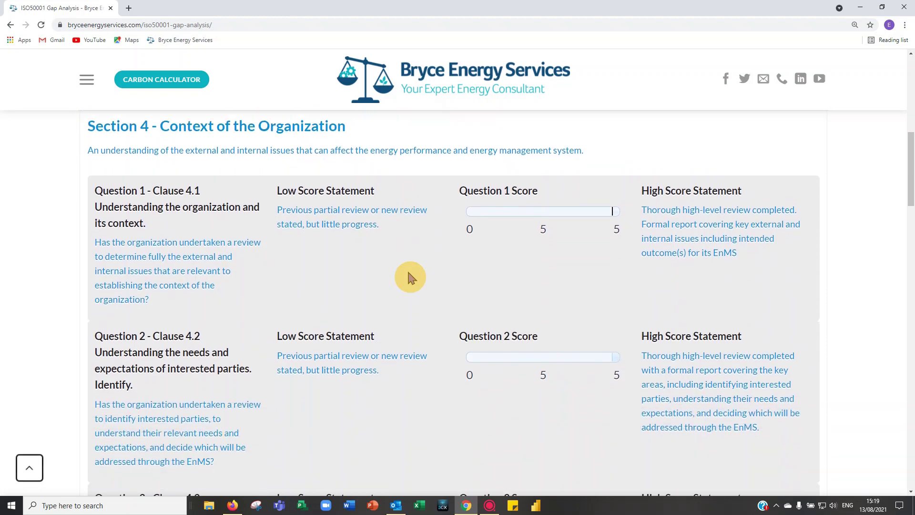
scroll(411, 274, down, 1)
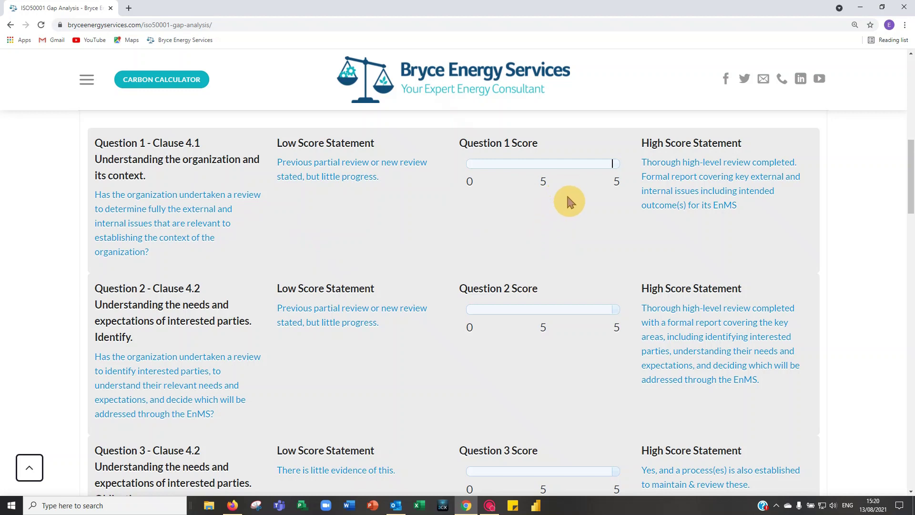
Step: Set the Question 1 (Clause 4.1) score slider to 4
click(592, 164)
mouse_move(589, 164)
mouse_down()
mouse_move(467, 167)
mouse_move(441, 179)
mouse_move(615, 165)
mouse_move(602, 168)
mouse_up()
scroll(586, 238, down, 1)
scroll(587, 241, down, 1)
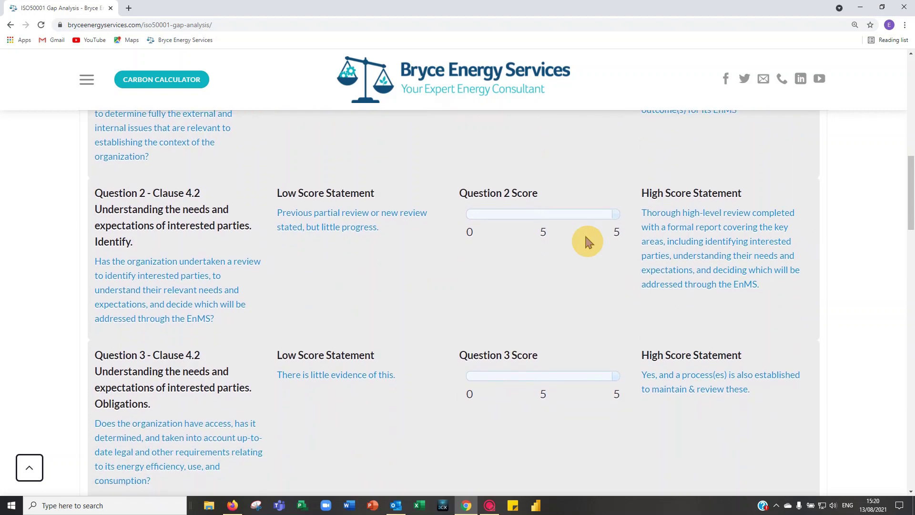
scroll(584, 236, up, 3)
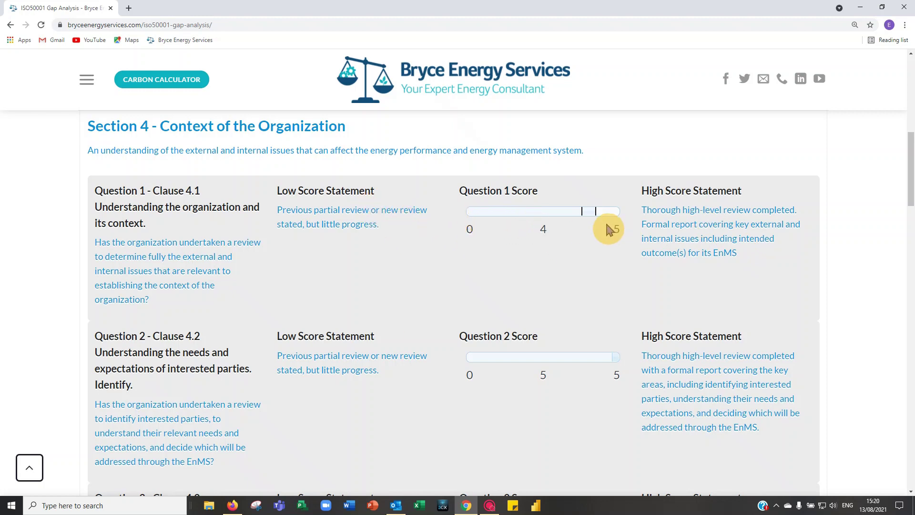
scroll(620, 222, down, 1)
scroll(619, 237, down, 2)
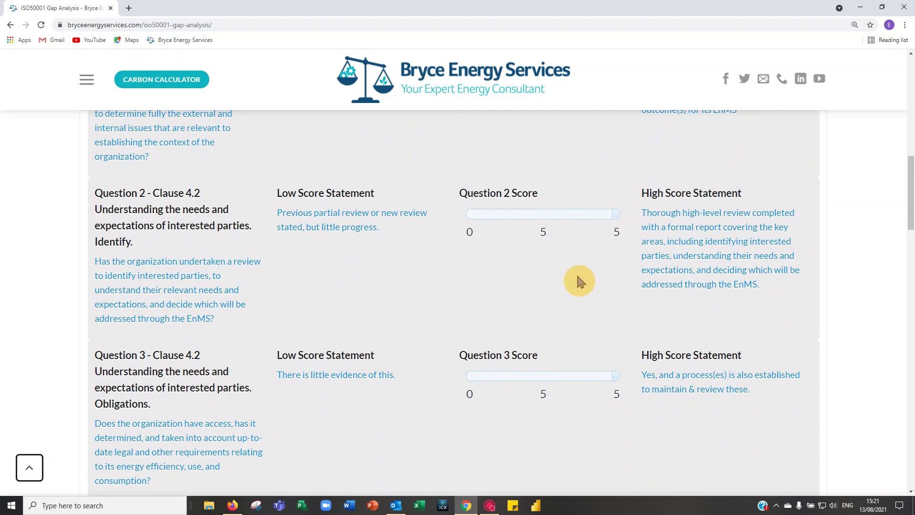
scroll(577, 274, down, 1)
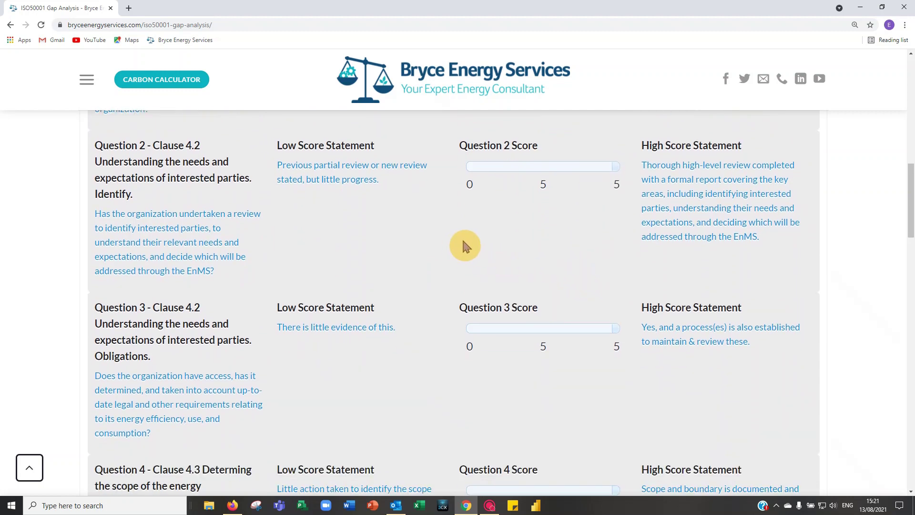
scroll(479, 245, up, 3)
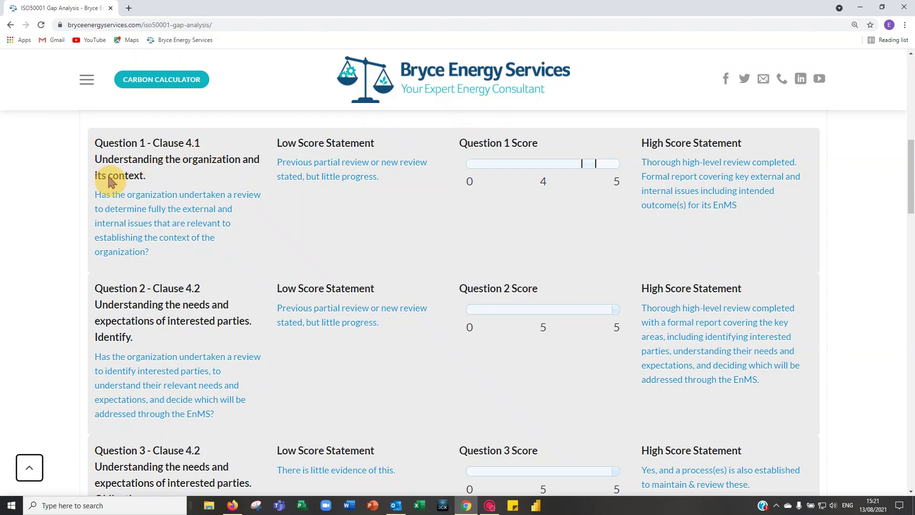
scroll(143, 186, down, 1)
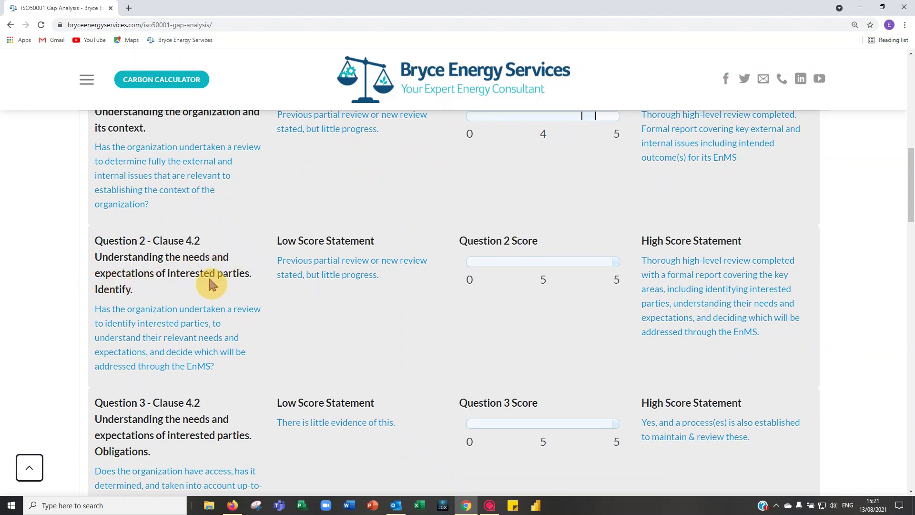
scroll(210, 279, down, 1)
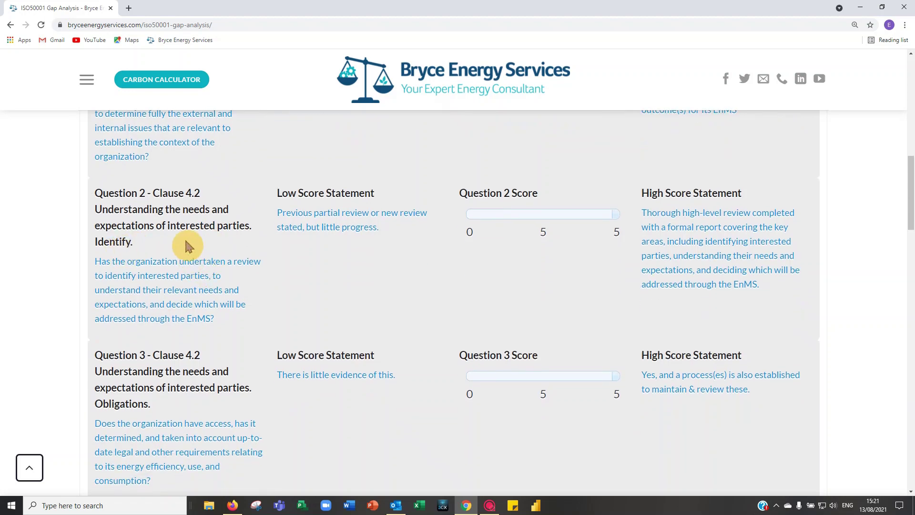
scroll(190, 245, down, 1)
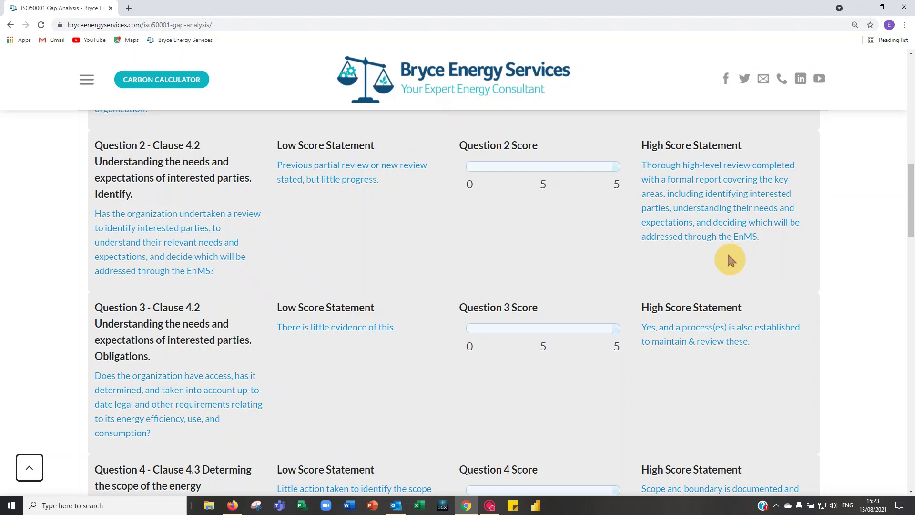
Step: Score Questions 2, 3 and 4 at 4 each, so Section 4 totals 21 of 25
click(597, 166)
scroll(553, 295, down, 1)
scroll(554, 282, down, 2)
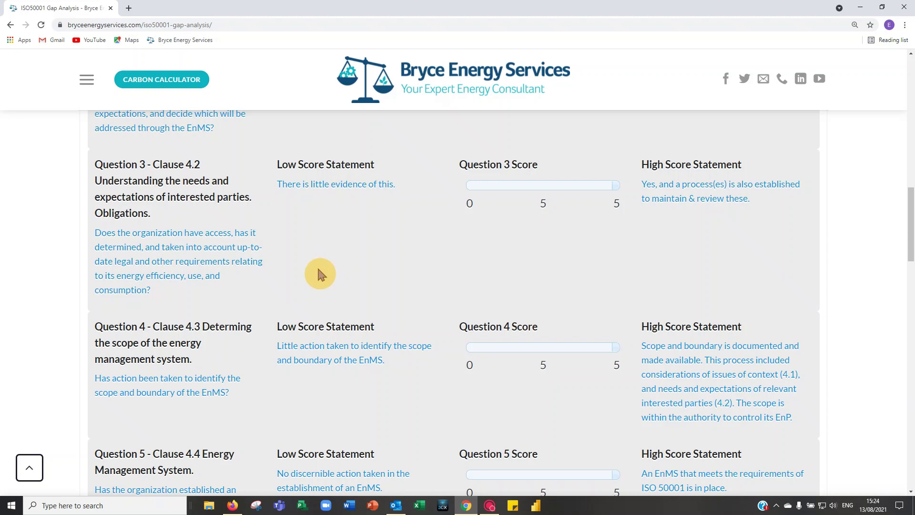
click(588, 187)
scroll(541, 254, down, 1)
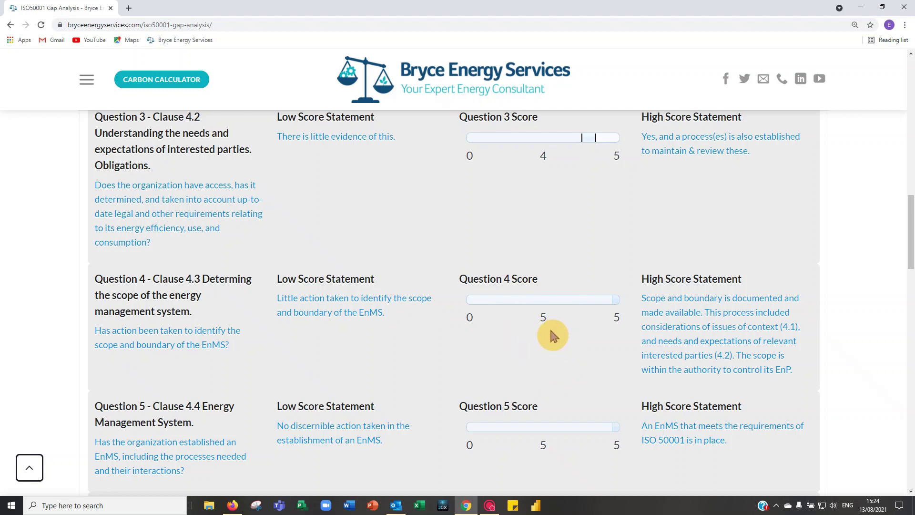
scroll(551, 331, down, 1)
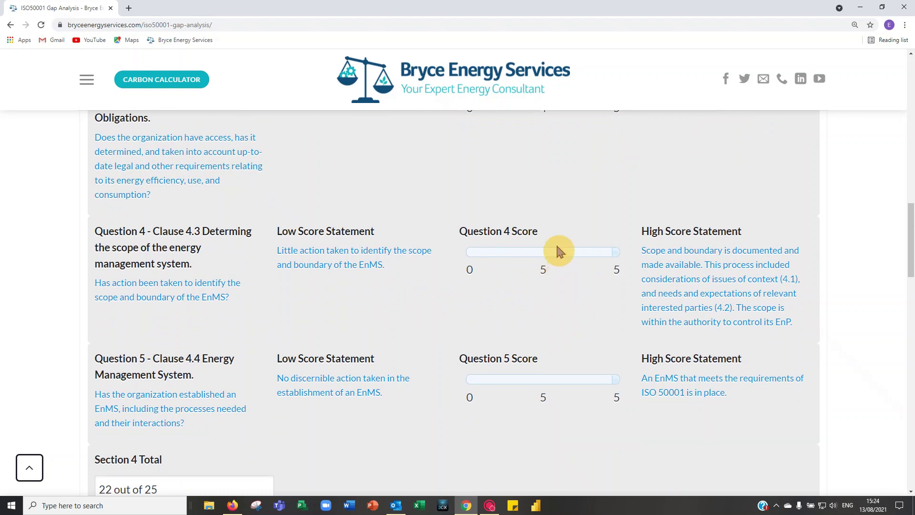
drag(574, 256, 596, 253)
scroll(546, 294, down, 1)
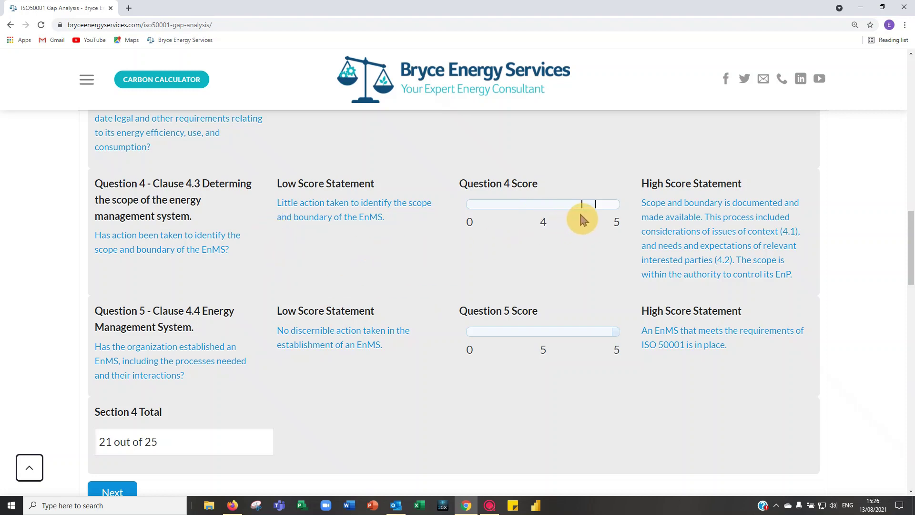
scroll(281, 282, down, 2)
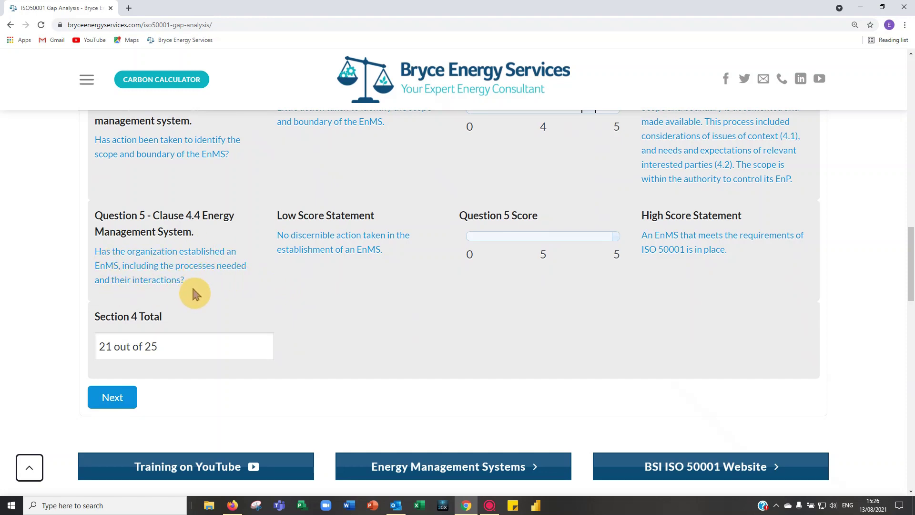
scroll(419, 307, up, 1)
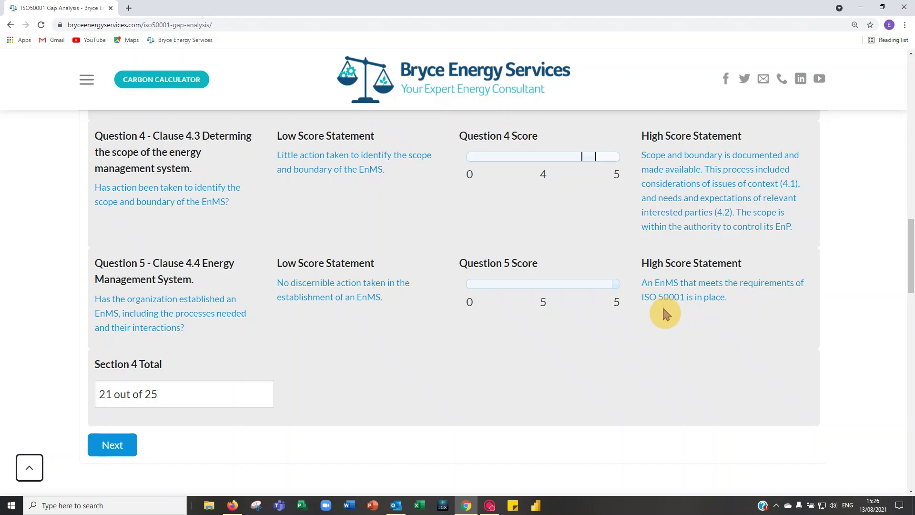
Step: Score Question 5 at 4, dropping the Section 4 total to 20 out of 25
click(596, 285)
scroll(572, 300, down, 1)
scroll(573, 300, up, 1)
scroll(317, 358, up, 4)
scroll(317, 358, up, 4)
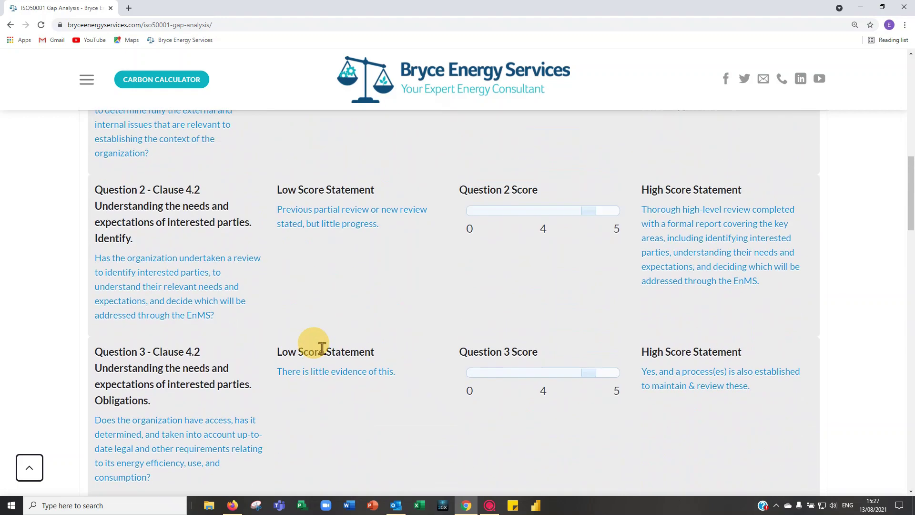
scroll(199, 275, up, 5)
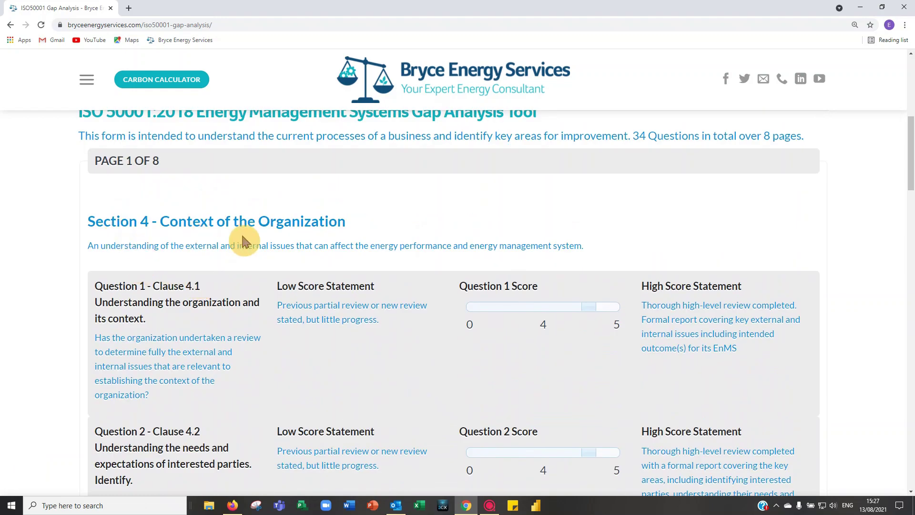
scroll(244, 315, down, 12)
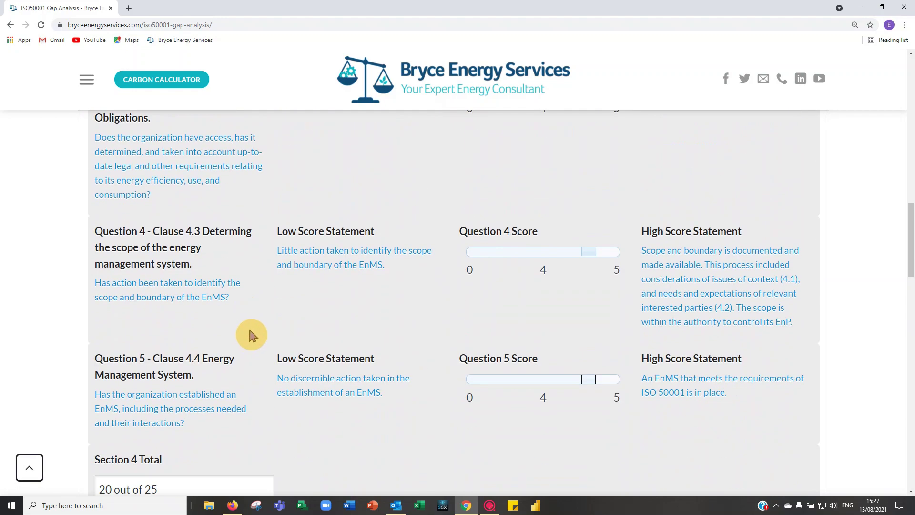
scroll(256, 329, down, 2)
scroll(259, 327, up, 2)
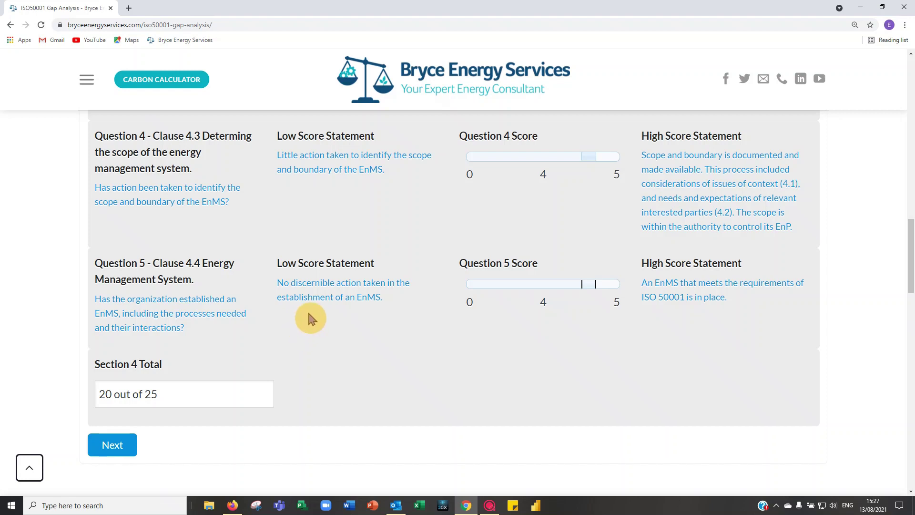
scroll(309, 314, down, 1)
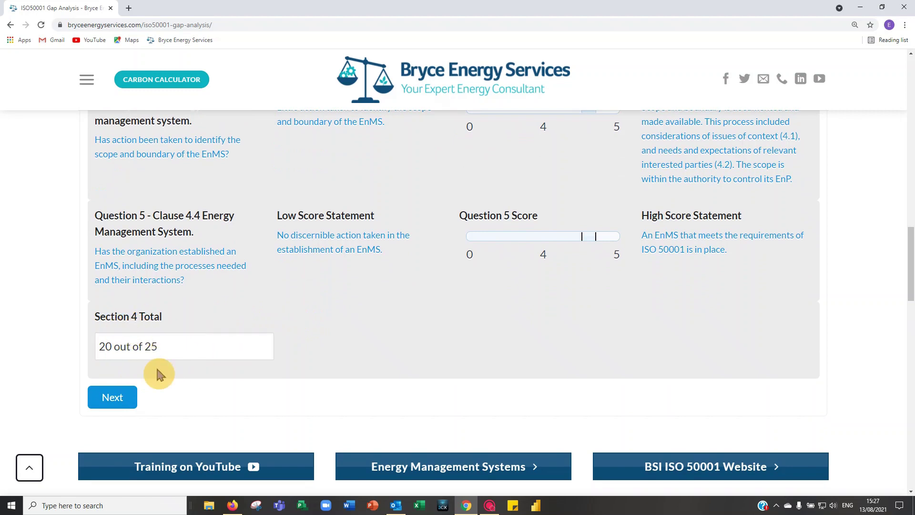
Step: Move to page 2, Section 5 Leadership, and score Questions 6 and 7 at 4 each
click(117, 400)
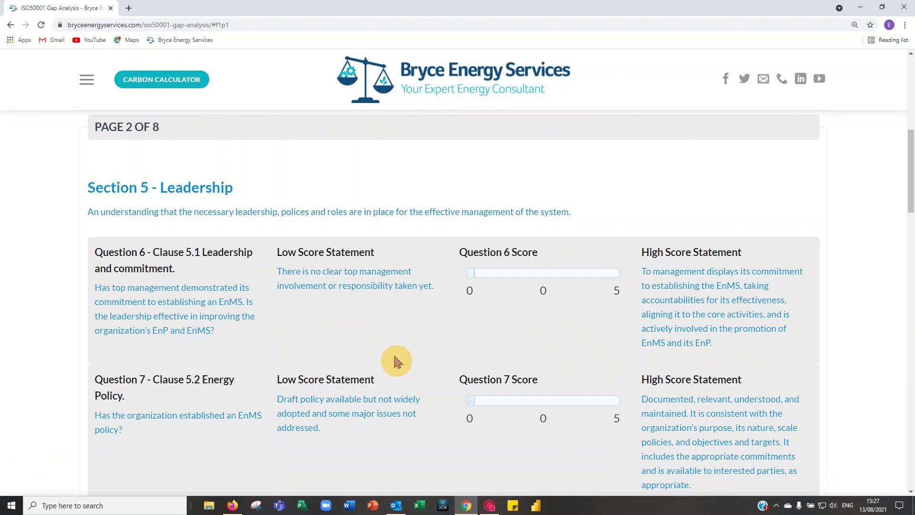
scroll(406, 338, down, 1)
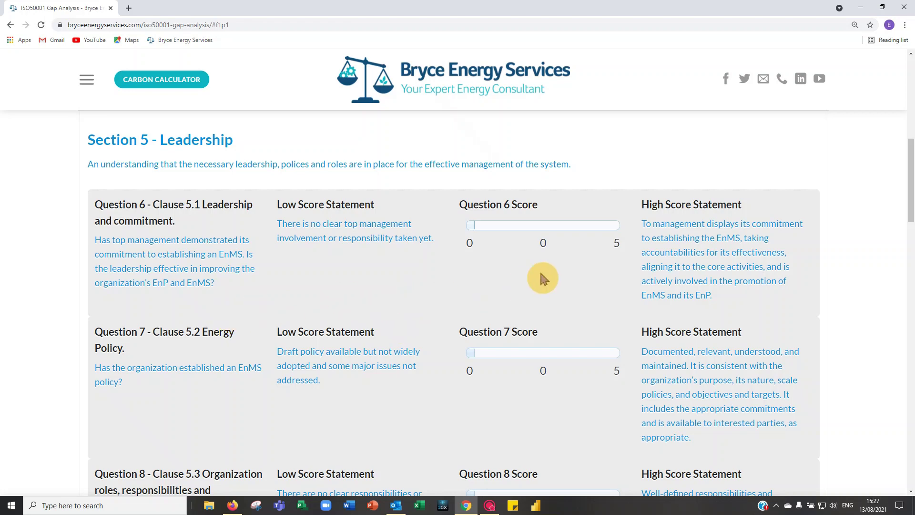
click(590, 227)
click(591, 352)
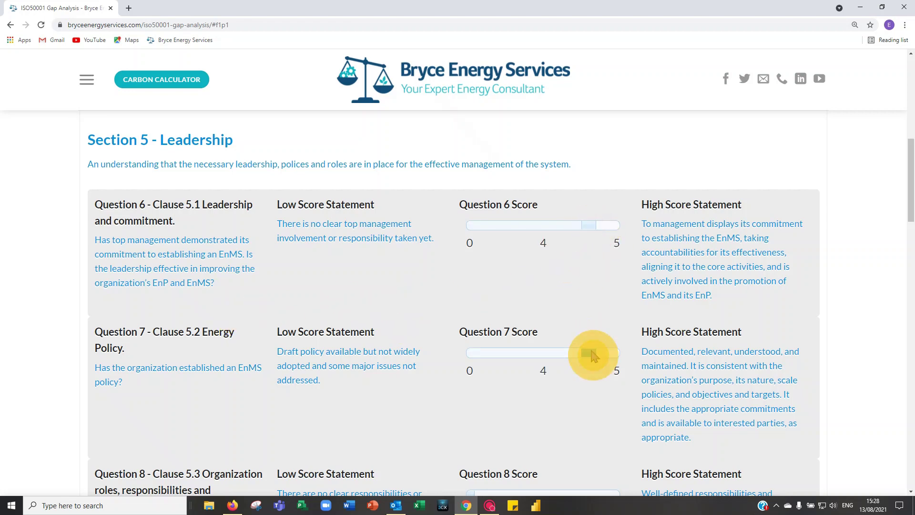
Step: Score Question 8 at 4 for a Leadership total of 12 of 15, then go to page 3
scroll(587, 333, down, 2)
scroll(571, 319, up, 3)
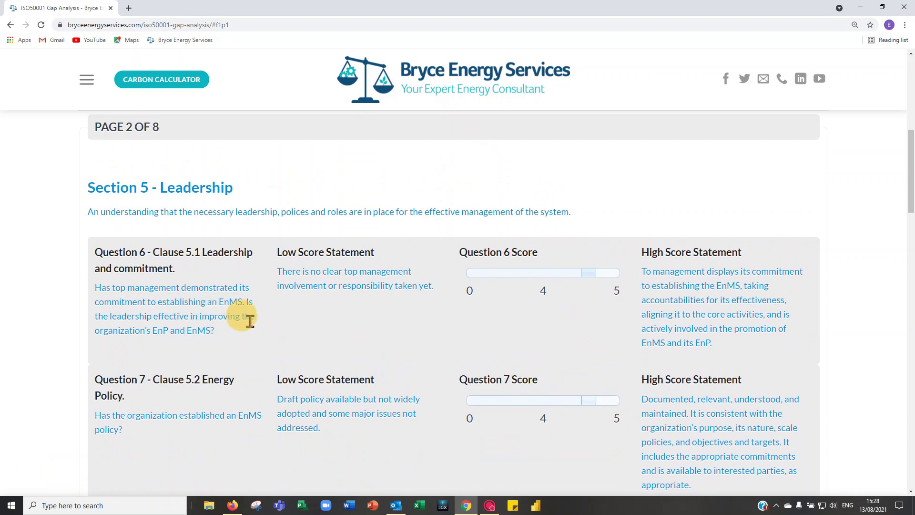
scroll(244, 317, down, 2)
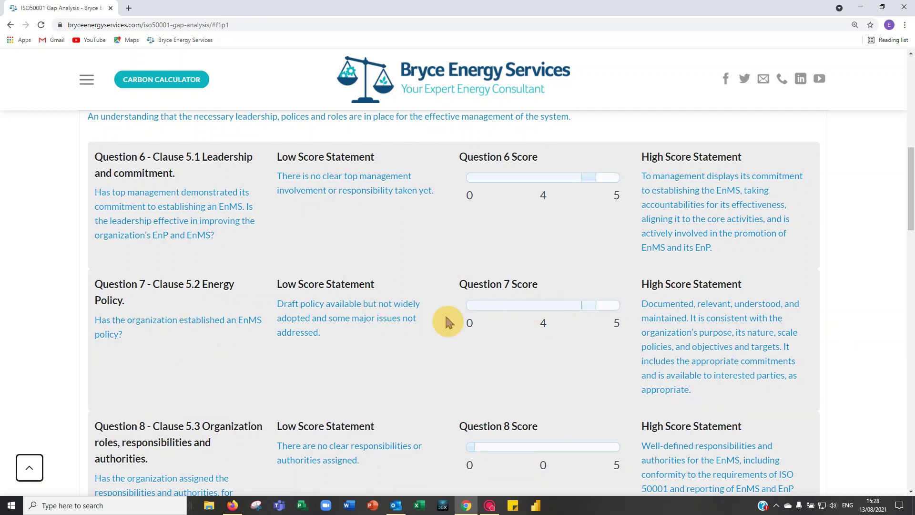
scroll(520, 314, down, 3)
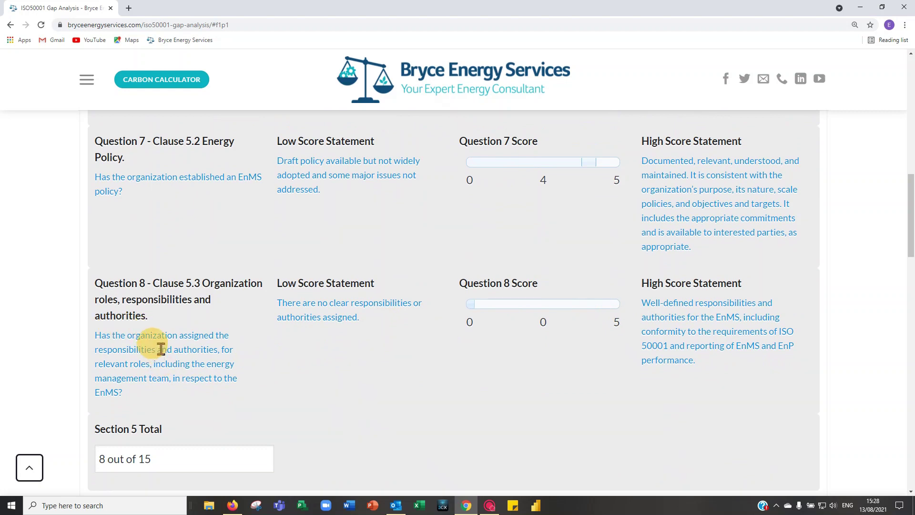
click(589, 304)
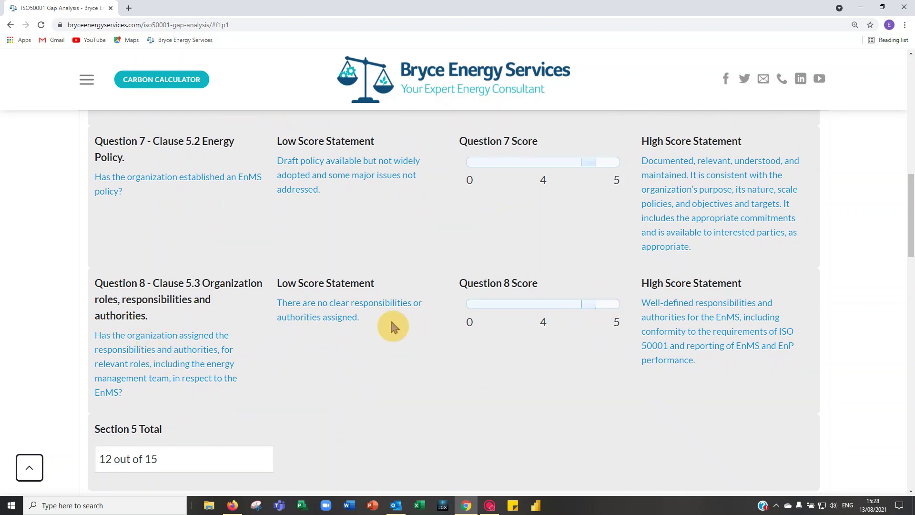
scroll(435, 326, down, 2)
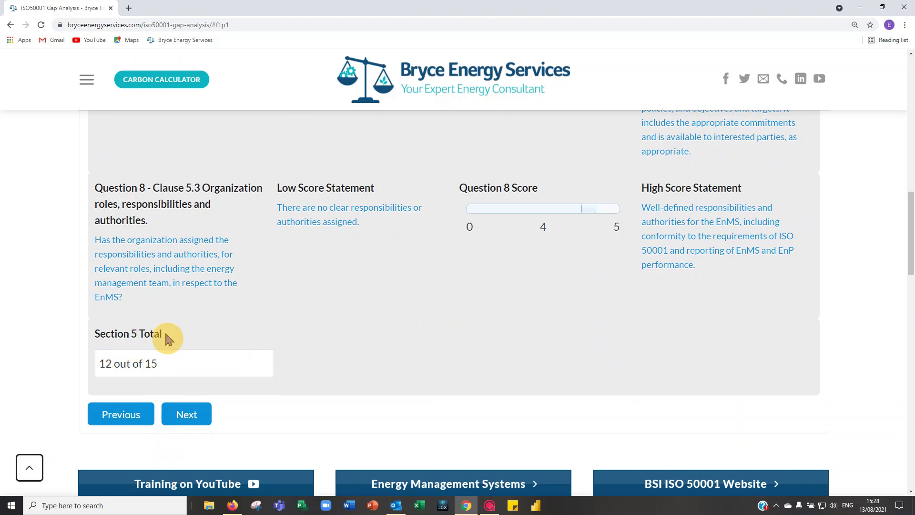
scroll(166, 333, up, 2)
scroll(165, 334, up, 2)
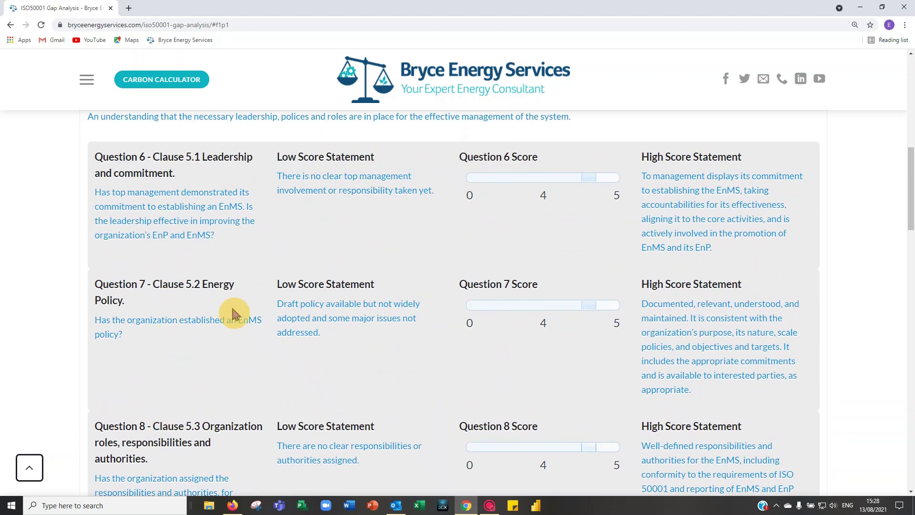
scroll(237, 316, down, 1)
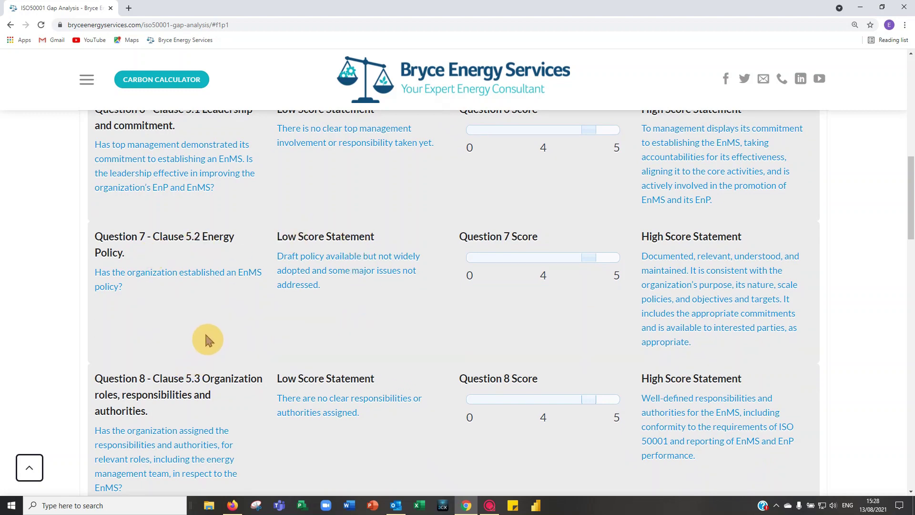
scroll(205, 333, down, 3)
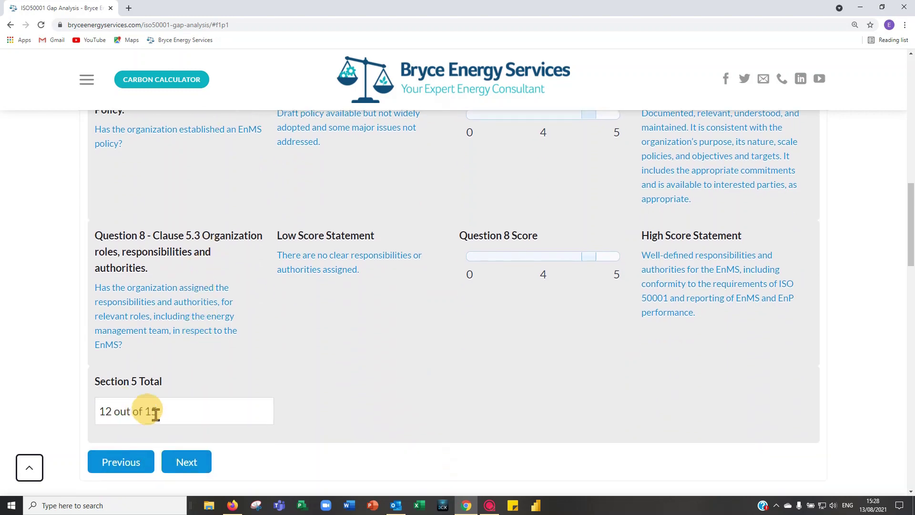
click(188, 464)
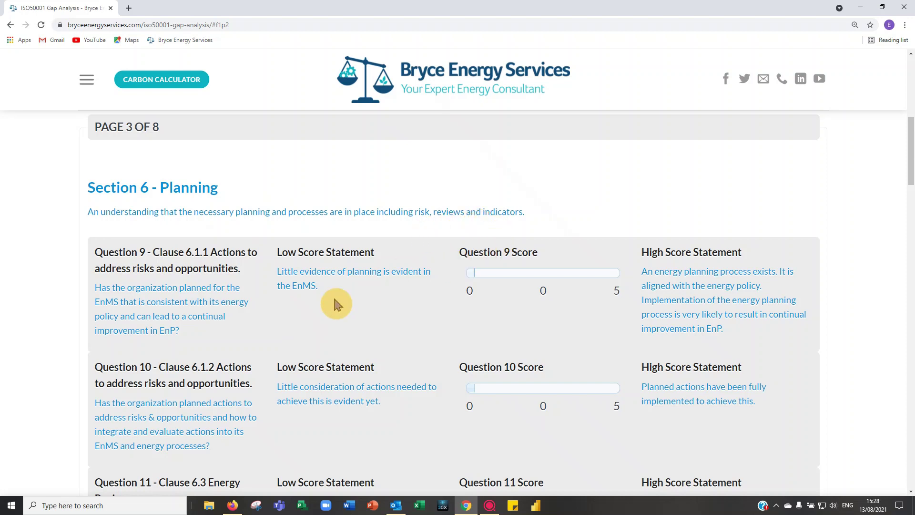
Step: Score Question 9 and Question 10 (Clause 6.1.2) at 4 each
scroll(348, 306, down, 1)
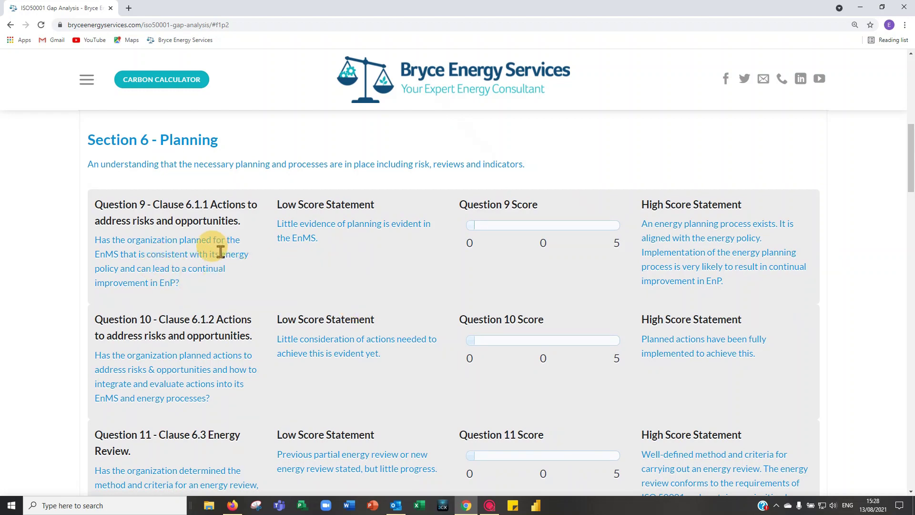
click(589, 225)
scroll(243, 322, down, 2)
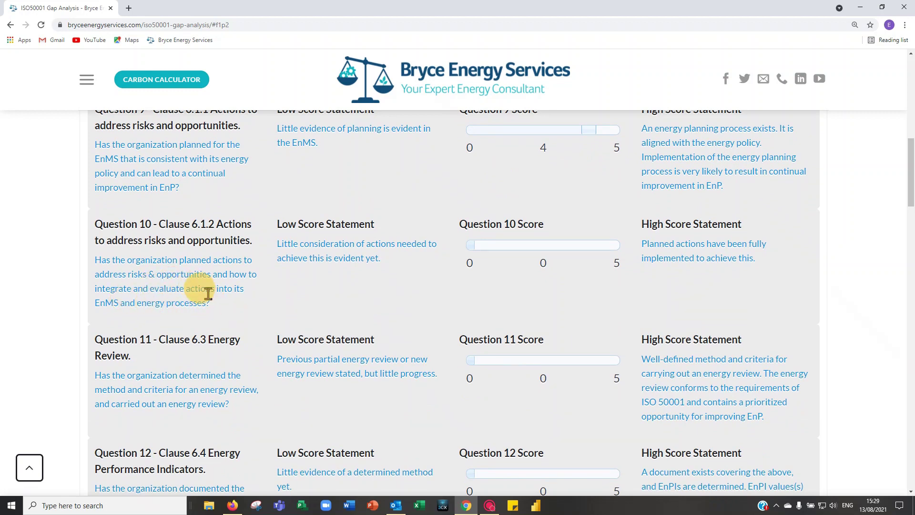
click(587, 245)
scroll(253, 315, down, 1)
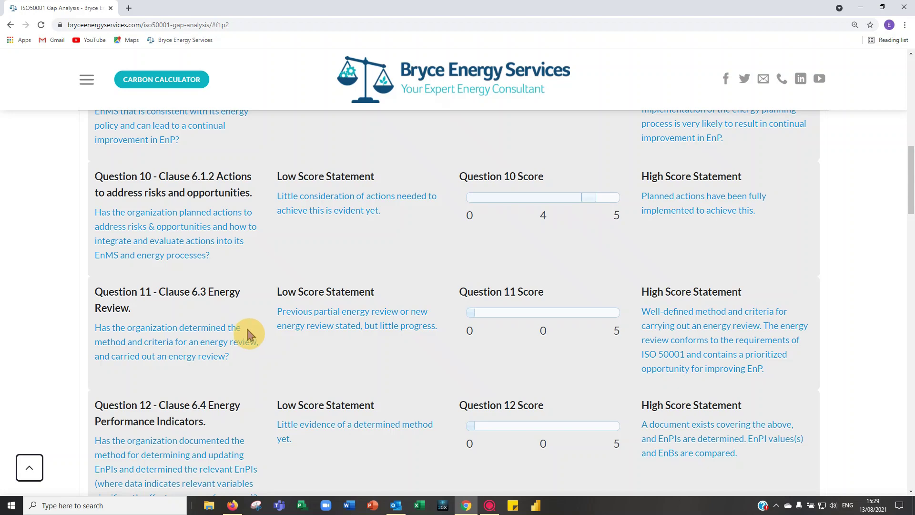
Step: Score Question 11 (energy review) and Question 12 (Clause 6.4, EnPIs) at 4 each
click(590, 313)
scroll(359, 344, down, 3)
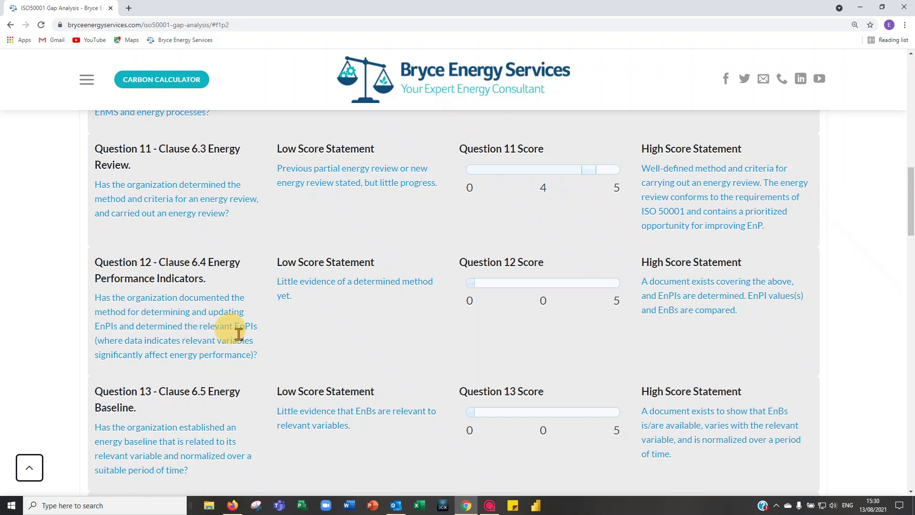
click(589, 283)
scroll(409, 350, down, 3)
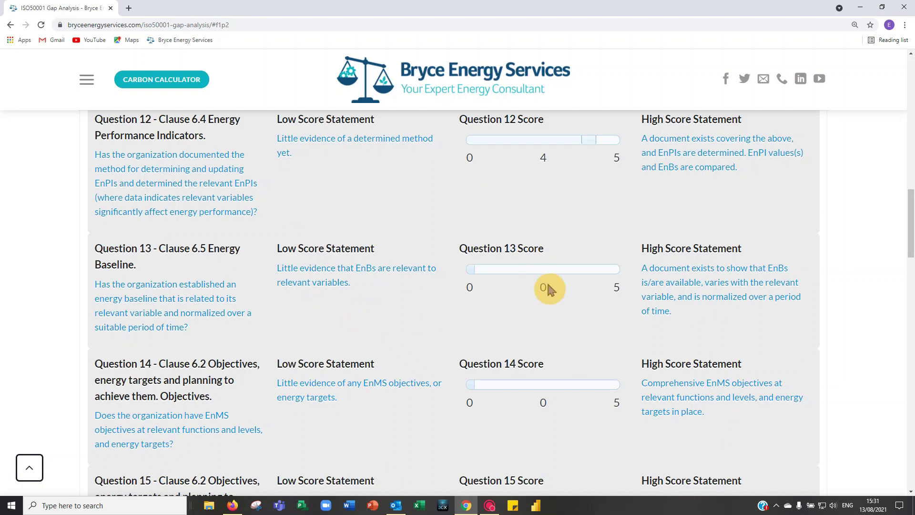
Step: Score Questions 13 and 14 at 4 each, making Section 6 total 24 of 40
click(580, 269)
scroll(451, 302, down, 5)
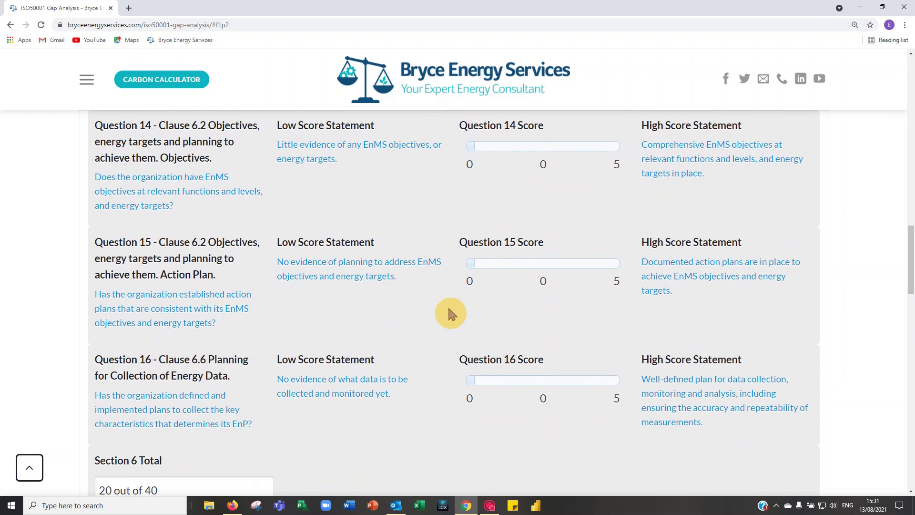
scroll(442, 303, up, 1)
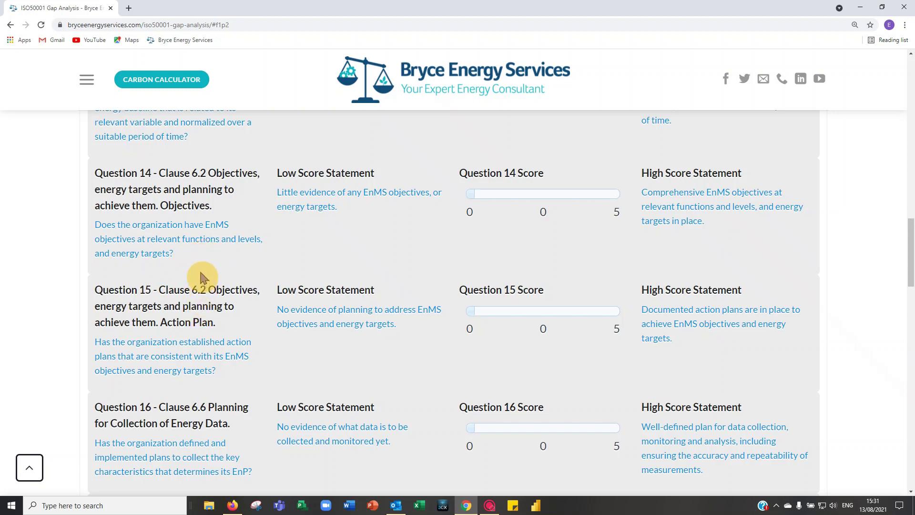
click(590, 194)
scroll(575, 213, down, 2)
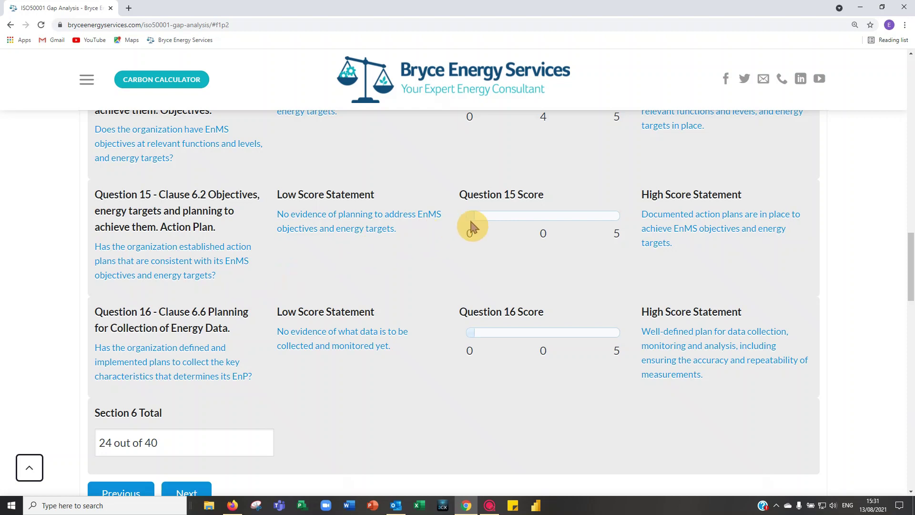
Step: Score Questions 15 and 16 at 4 each, lifting Section 6 Planning to 32 of 40
click(590, 216)
scroll(359, 279, down, 2)
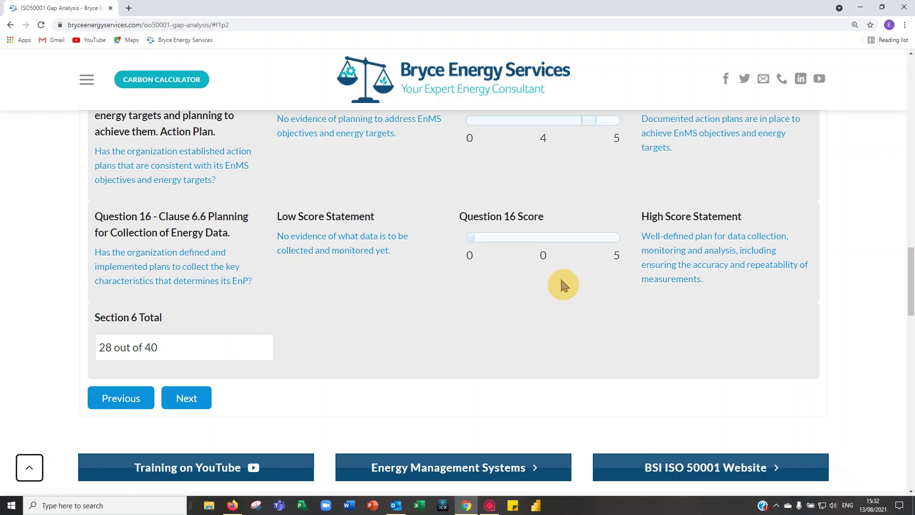
click(574, 238)
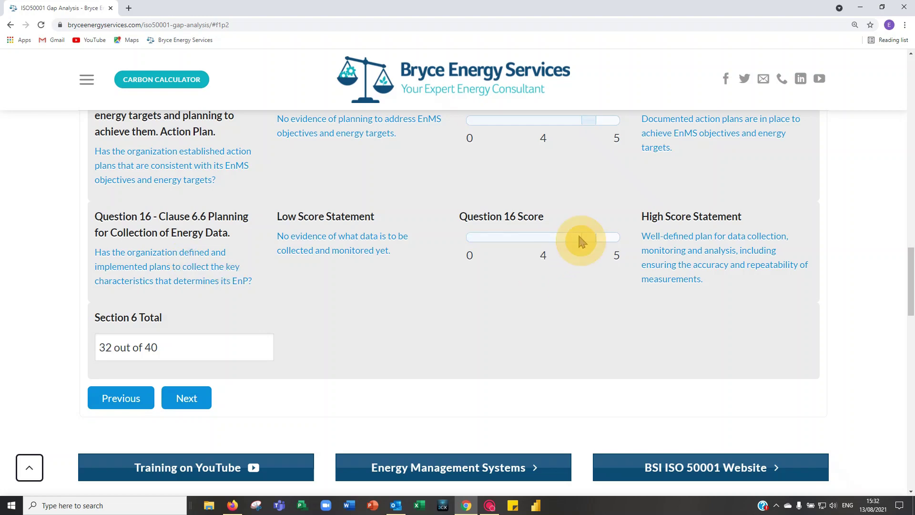
Step: Continue to page 4, Section 7 Support, where Questions 17–19 start at 0
click(193, 408)
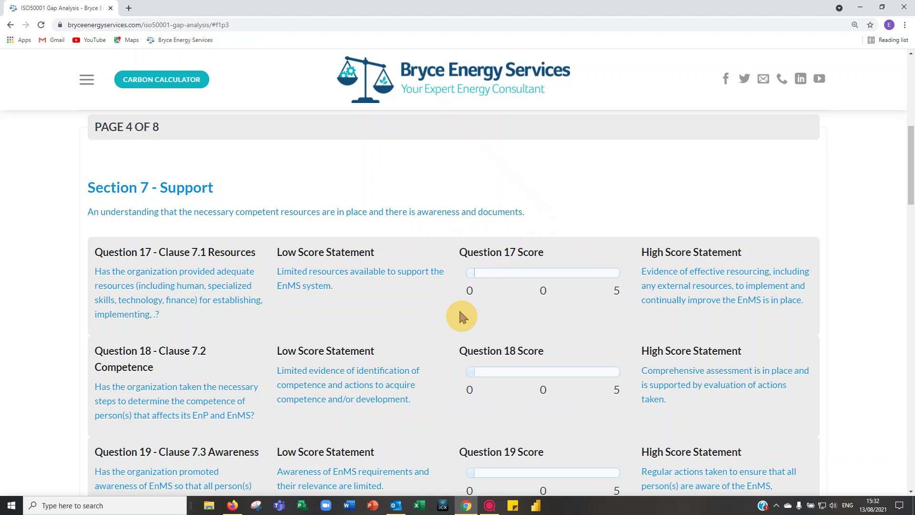
scroll(461, 316, down, 1)
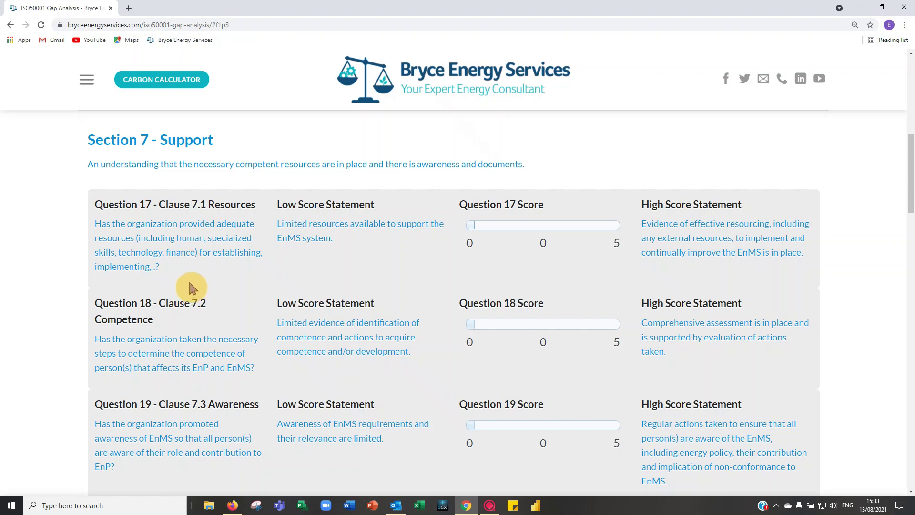
Step: Score Question 17 (Clause 7.1 Resources) and Question 18 (Clause 7.2 Competence) at 4 each
click(591, 224)
scroll(364, 245, down, 2)
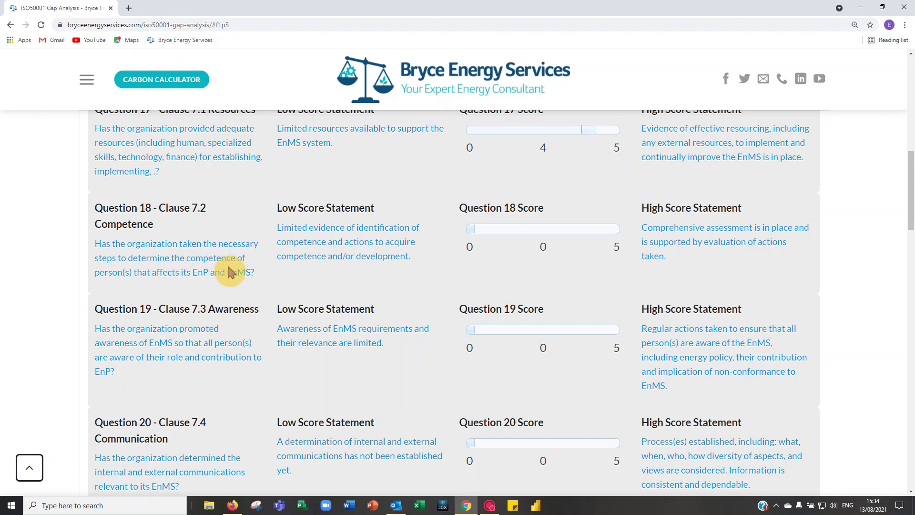
click(586, 229)
scroll(460, 286, down, 1)
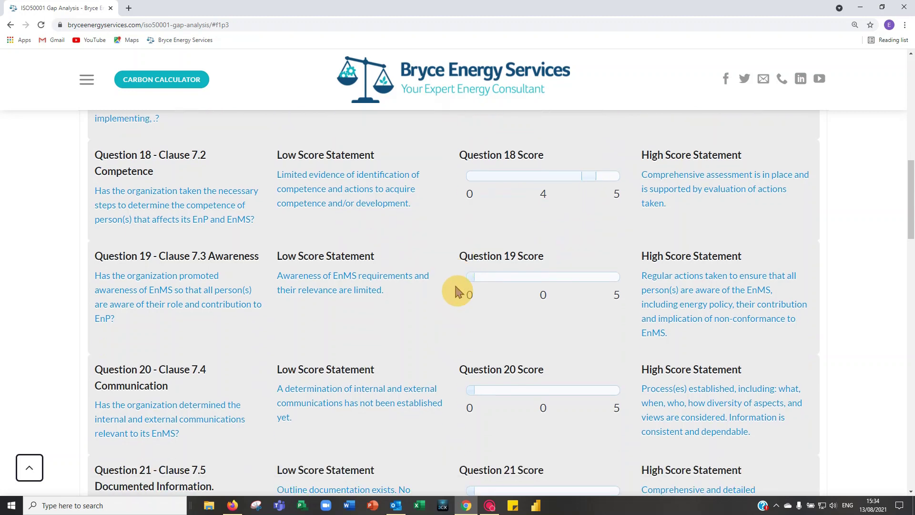
scroll(456, 291, down, 2)
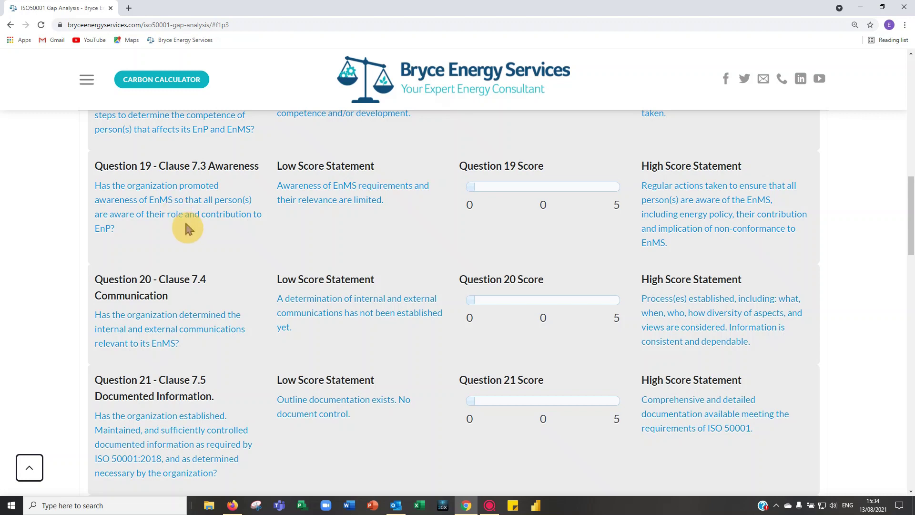
Step: Score Question 19 (Clause 7.3 Awareness) at 4, confirming Section 7 now totals 12/25
click(585, 188)
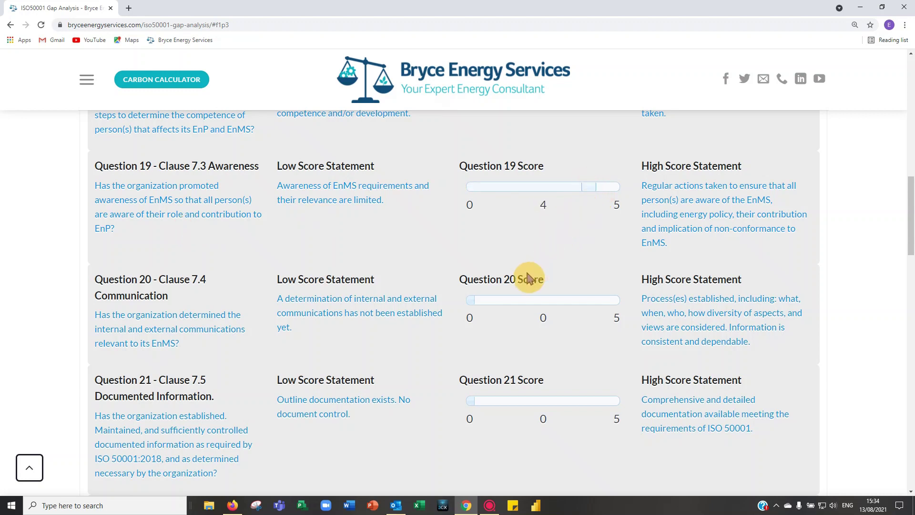
scroll(419, 295, down, 2)
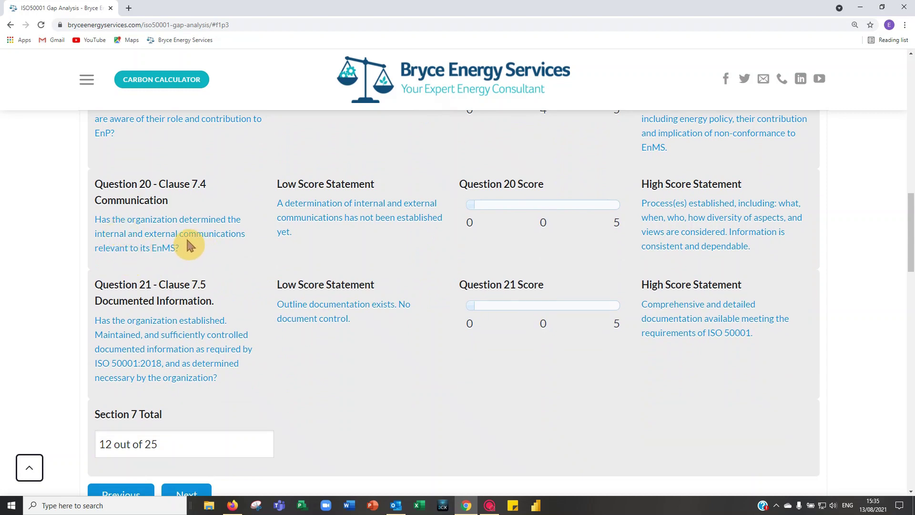
scroll(233, 261, up, 1)
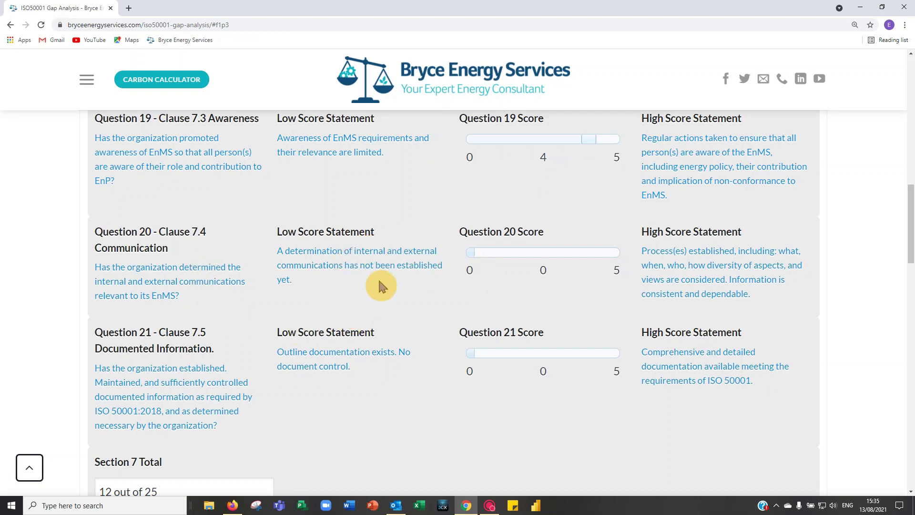
Step: Score Question 20 (Clause 7.4 Communication) at 4, lifting Section 7 to 16/25
click(589, 256)
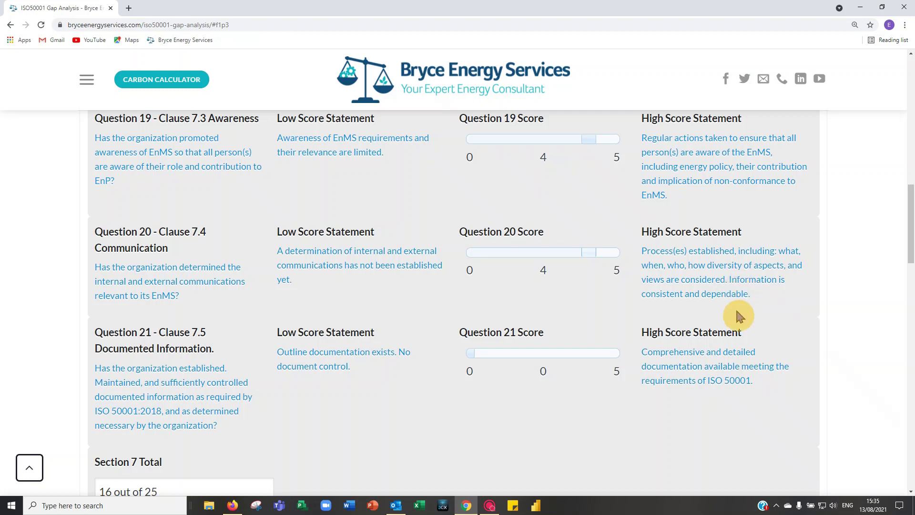
scroll(733, 305, down, 1)
scroll(733, 307, down, 2)
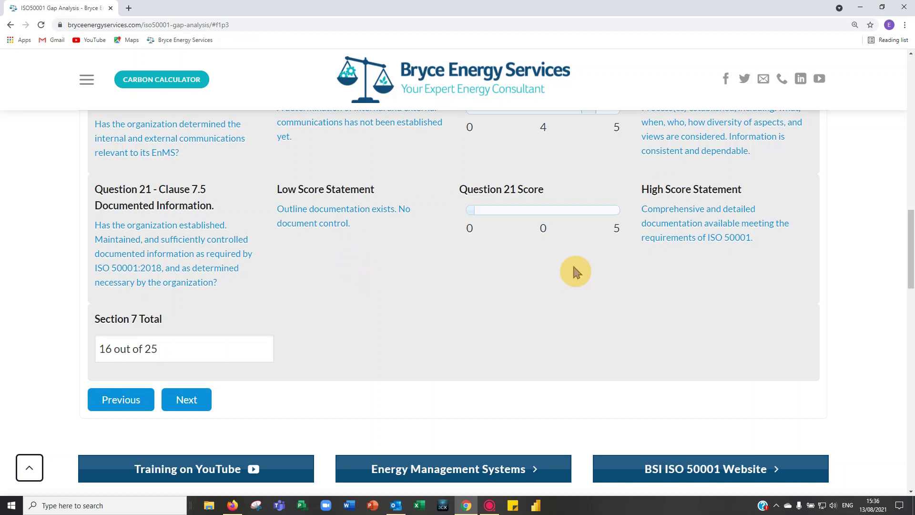
Step: Give Question 21 (documented information) a 4 for Section 7 total 20/25, then go to page 5
click(590, 211)
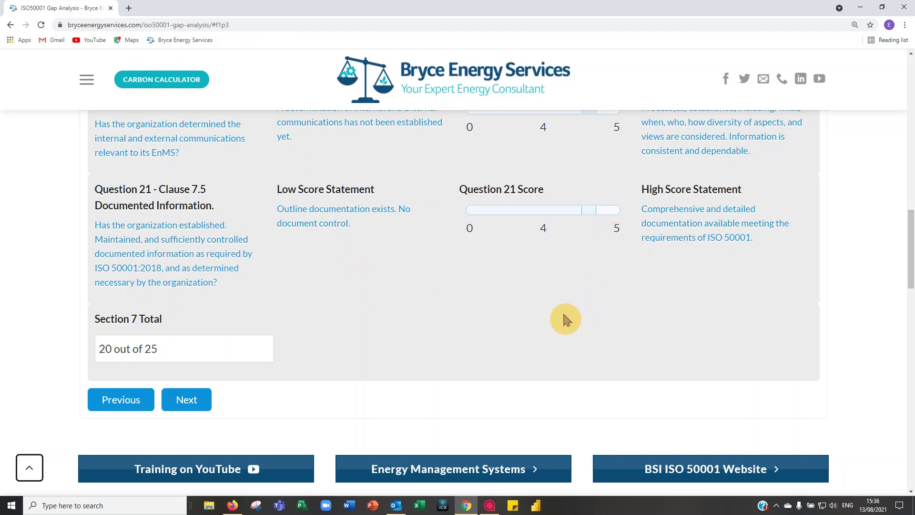
scroll(422, 346, down, 2)
click(187, 304)
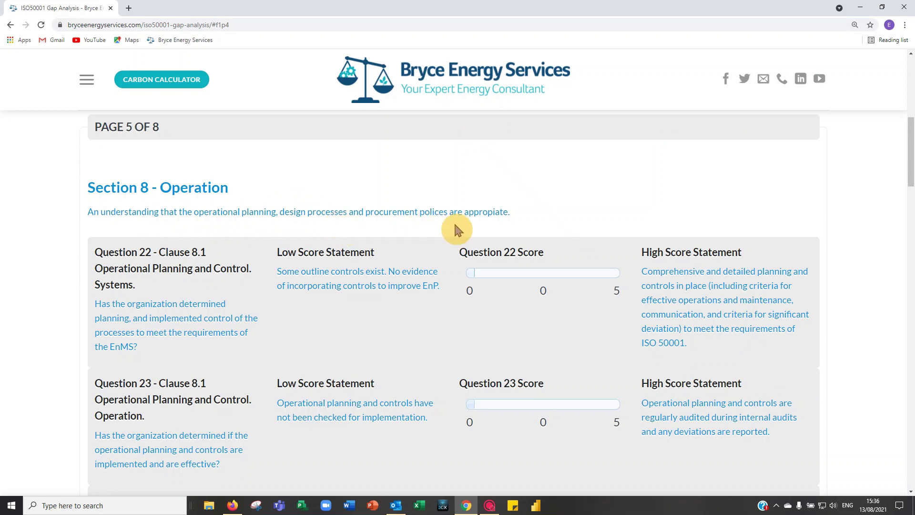
Step: Score Question 22 (Clause 8.1 Operational Planning and Control, Systems) at 4
scroll(555, 217, down, 1)
scroll(410, 267, down, 2)
scroll(385, 239, up, 1)
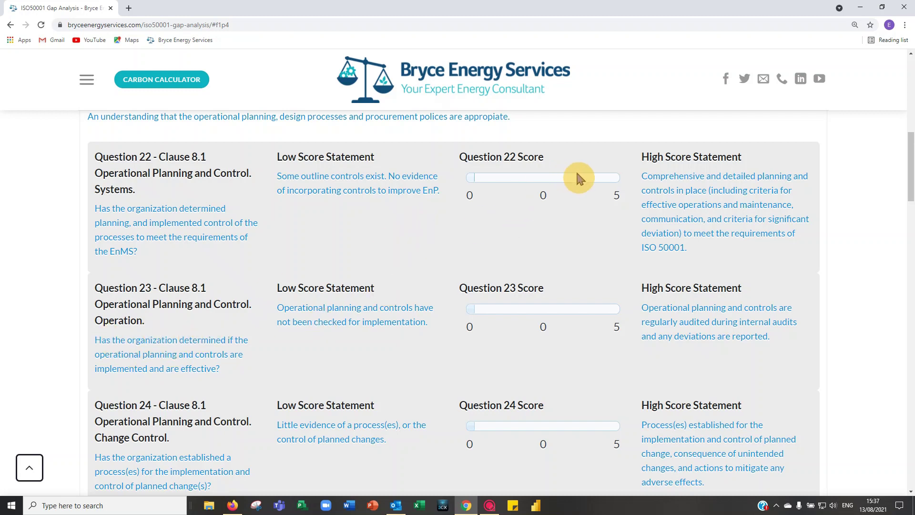
click(590, 177)
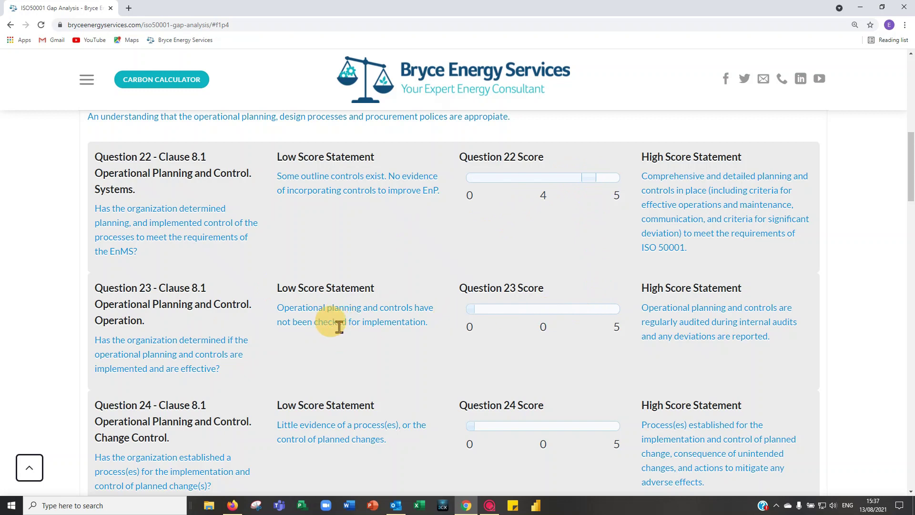
scroll(341, 317, down, 1)
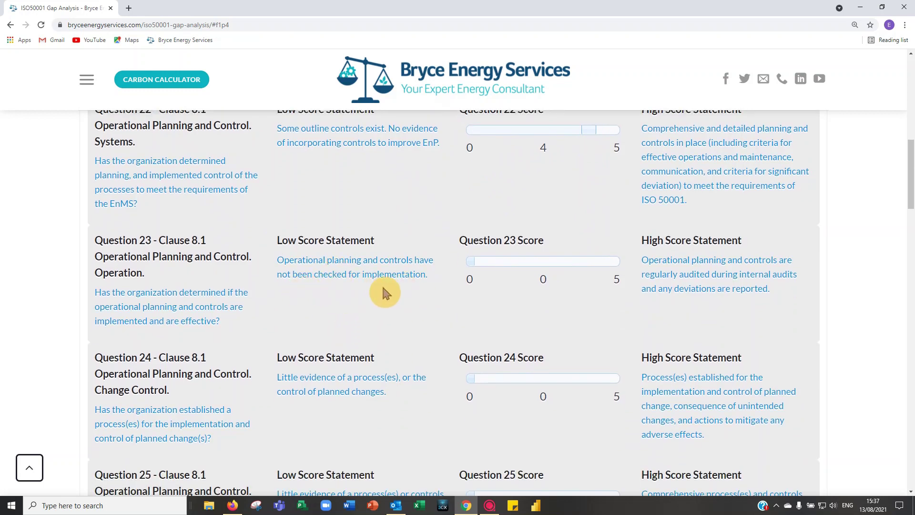
Step: Score Question 23 and Question 24 (planned changes) at 4 each
click(586, 261)
scroll(204, 279, down, 1)
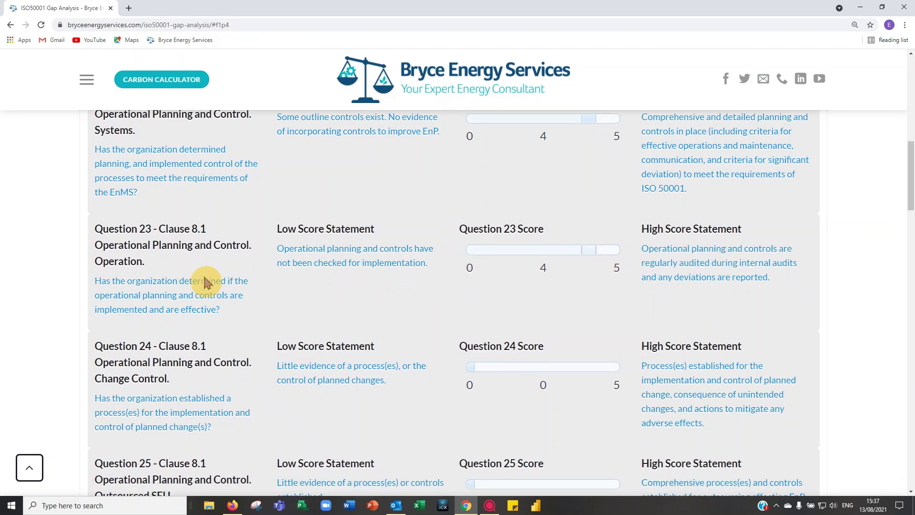
scroll(204, 279, down, 1)
scroll(207, 238, up, 2)
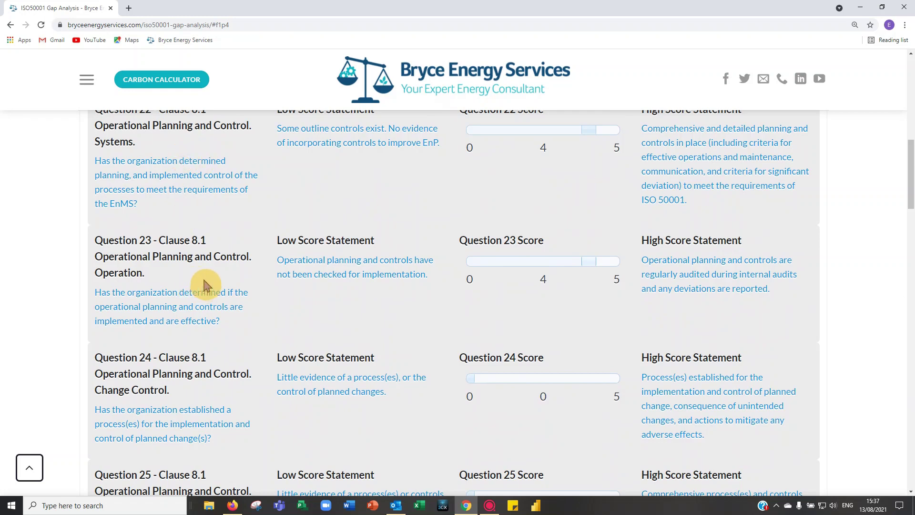
scroll(206, 285, down, 3)
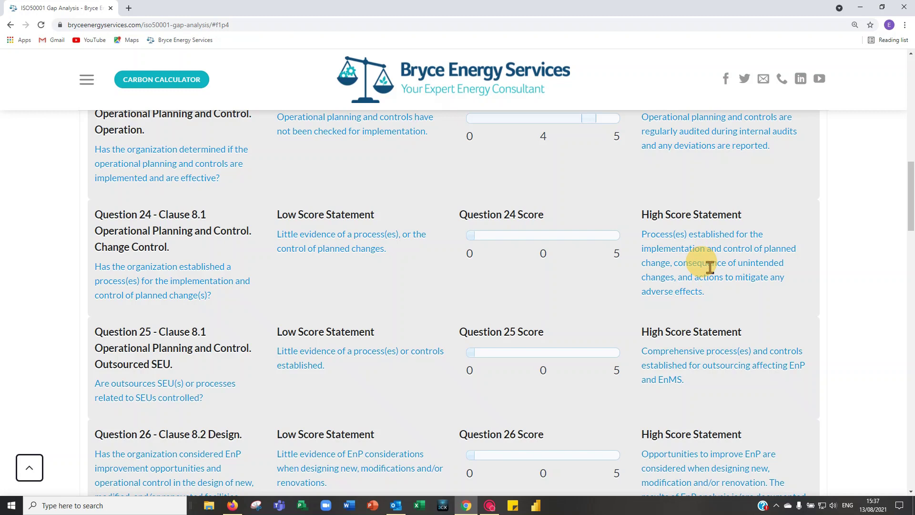
click(591, 233)
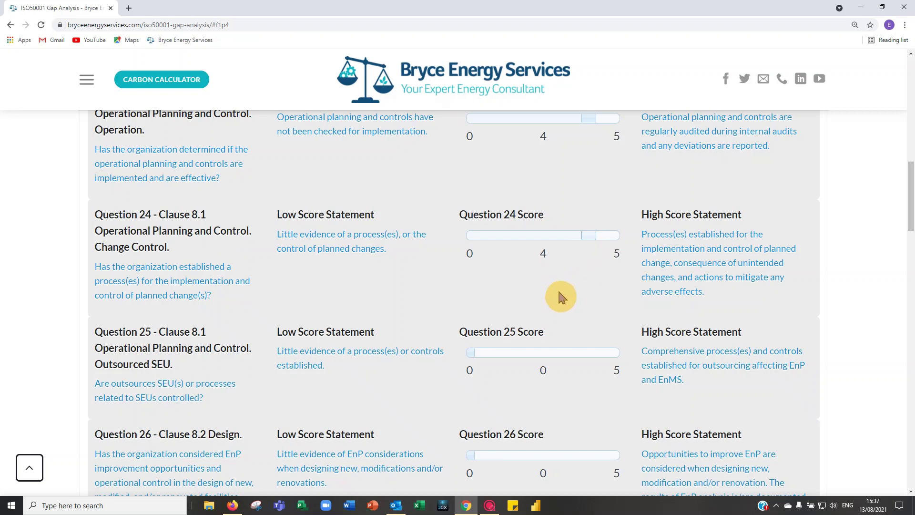
scroll(553, 293, down, 1)
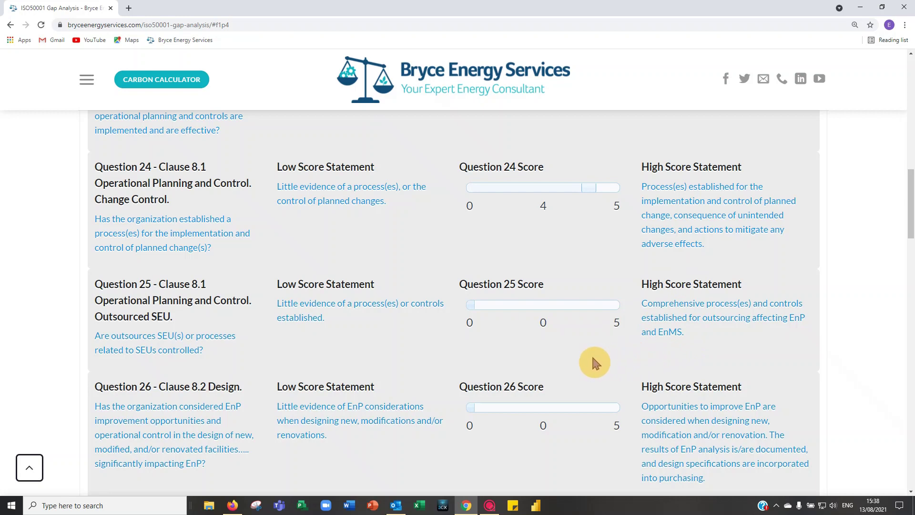
scroll(591, 355, down, 2)
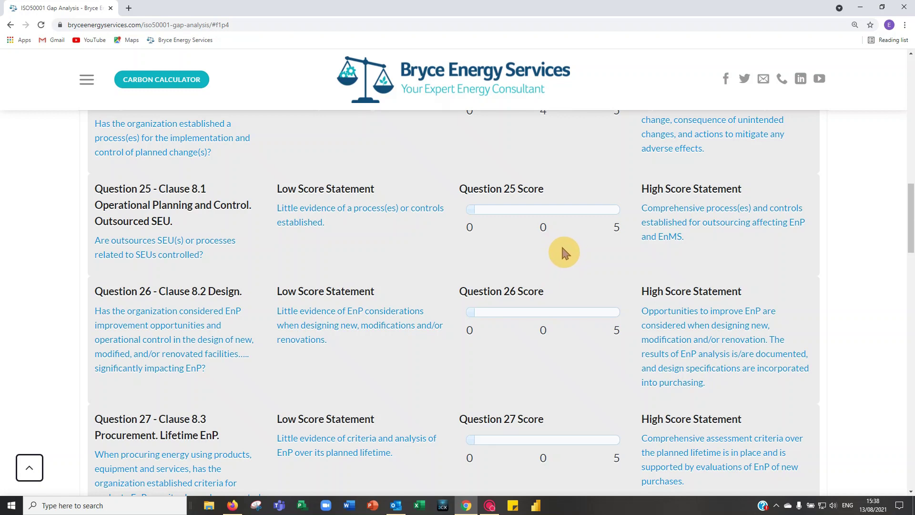
Step: Score Question 25 on controlling outsourced SEUs (Clause 8.1) at 4
click(590, 211)
scroll(286, 257, down, 2)
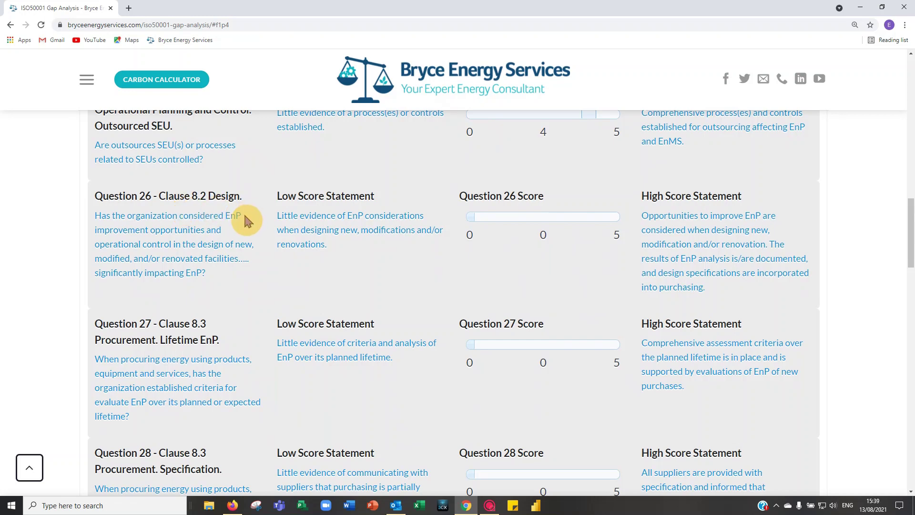
scroll(247, 218, down, 1)
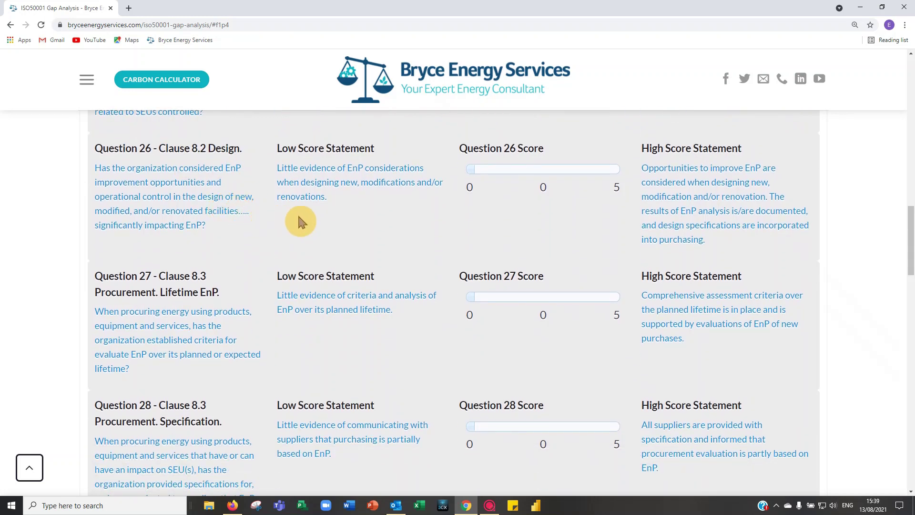
scroll(297, 213, down, 2)
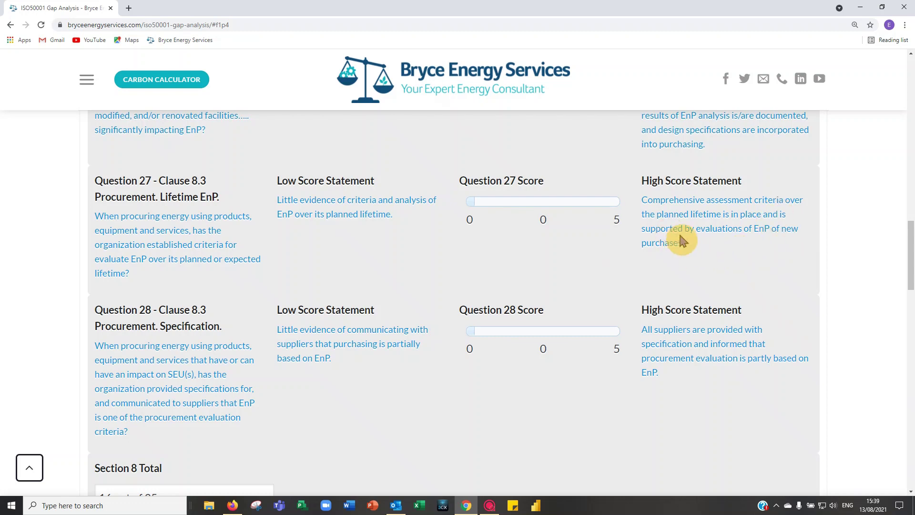
Step: Score procurement Questions 27 and 28 at 4 each, giving Section 8 a total of 24/35
click(594, 203)
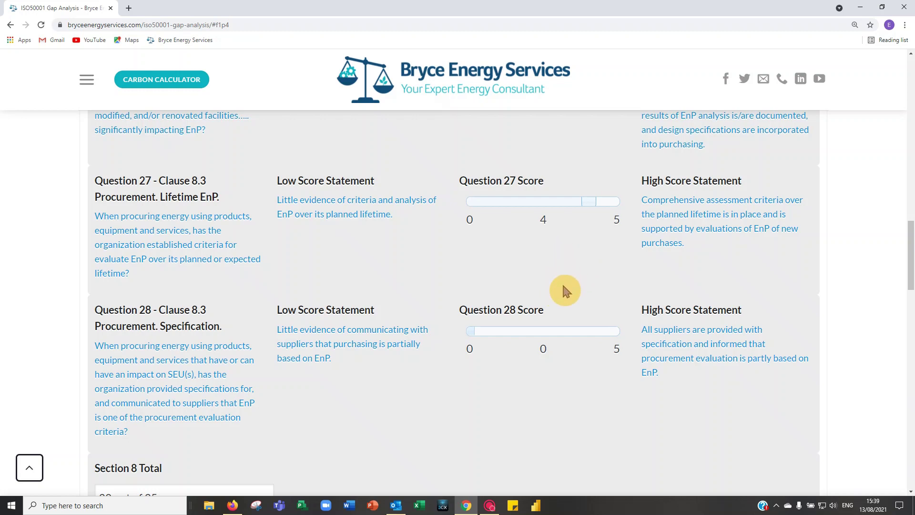
scroll(568, 293, down, 2)
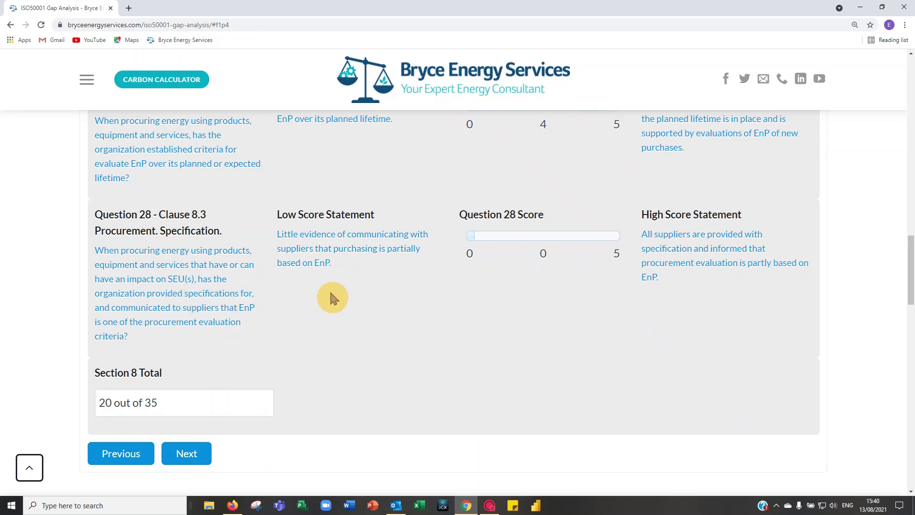
scroll(337, 291, up, 1)
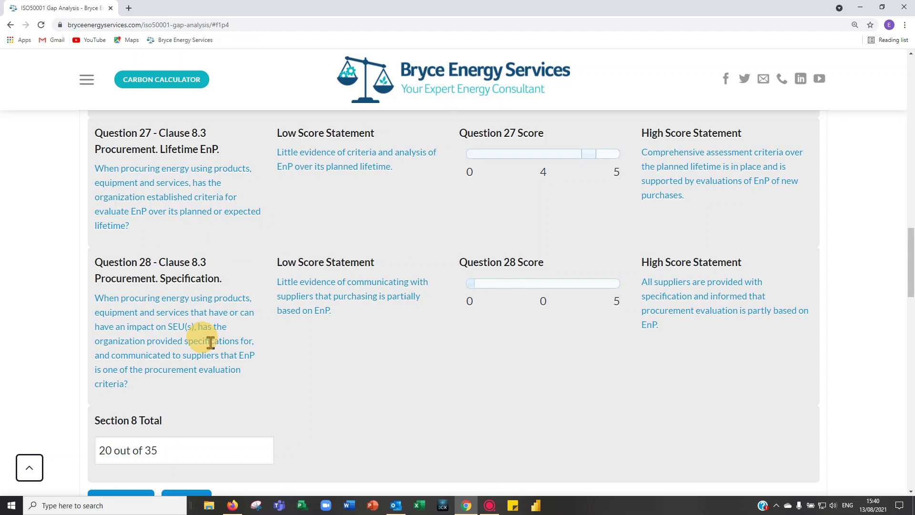
click(595, 285)
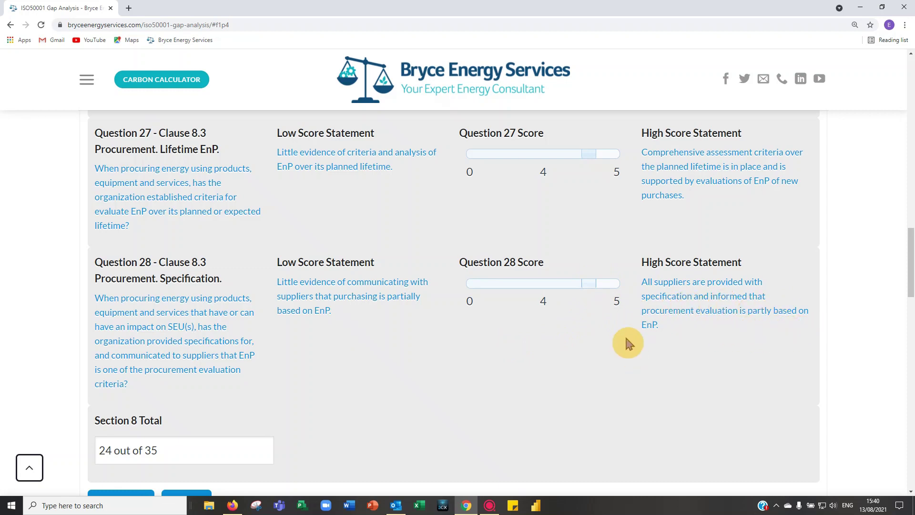
Step: Advance past the Section 8 Total to page 6, Section 9 Performance Evaluation
scroll(650, 334, down, 1)
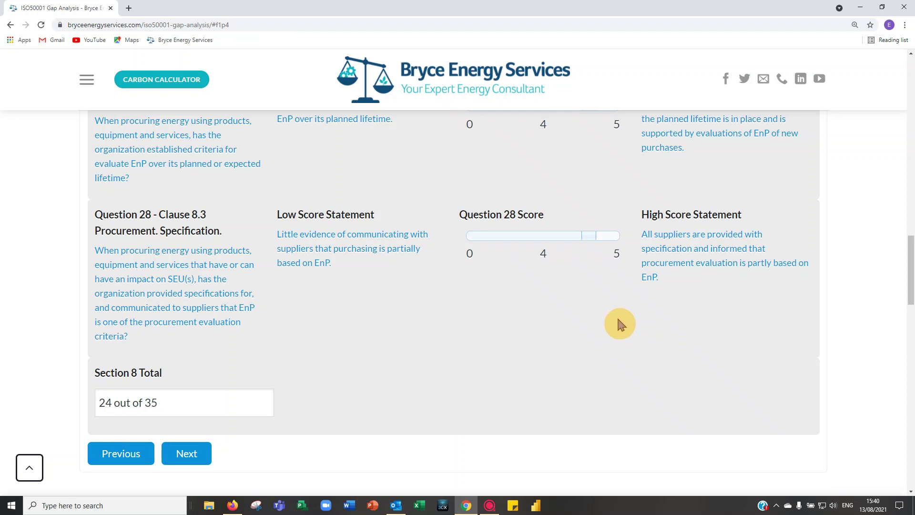
scroll(405, 344, down, 1)
click(193, 408)
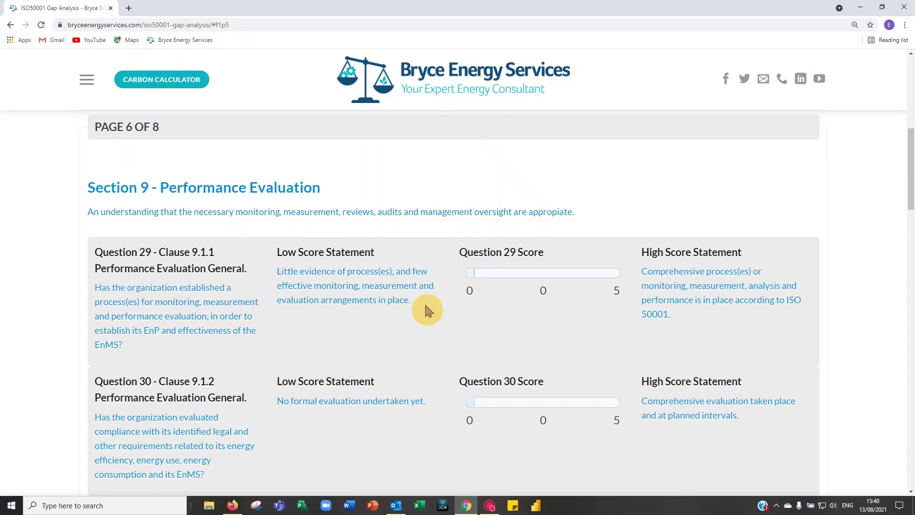
Step: Score Question 29 (Clause 9.1.1 Performance Evaluation General) at 4
scroll(426, 305, down, 1)
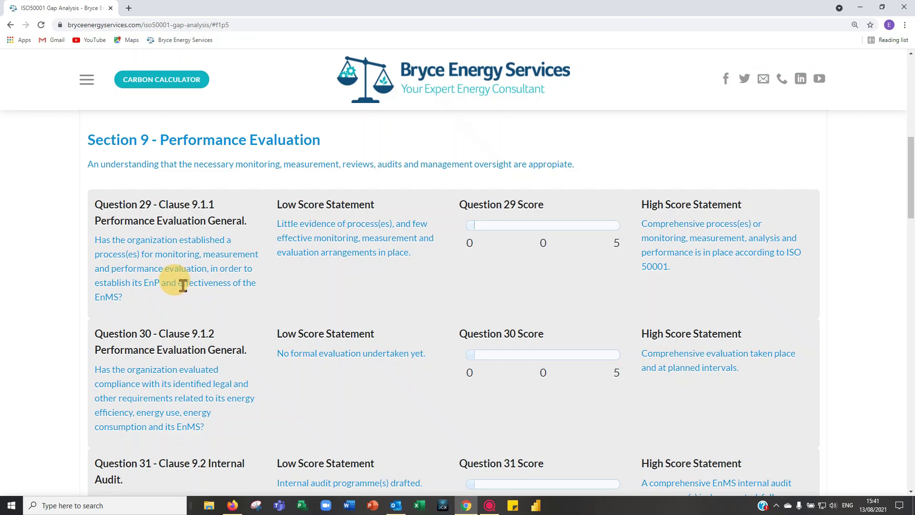
click(589, 225)
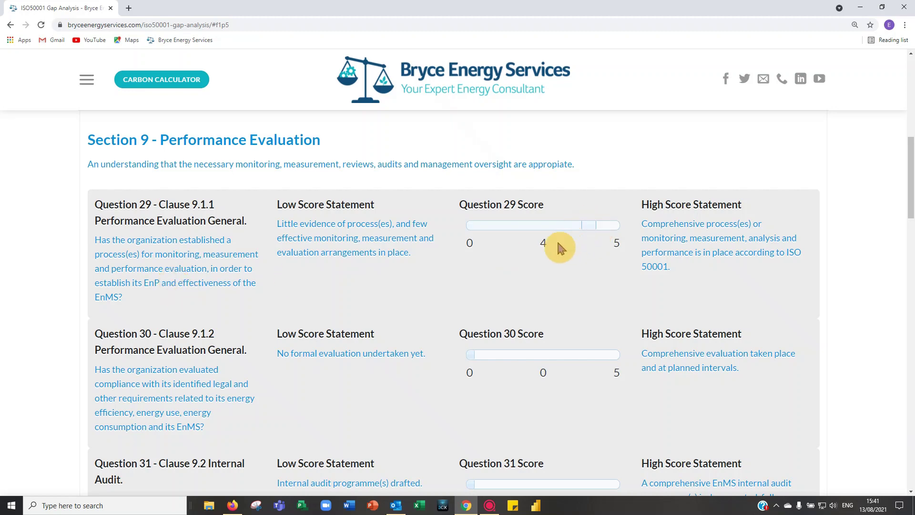
scroll(370, 286, down, 3)
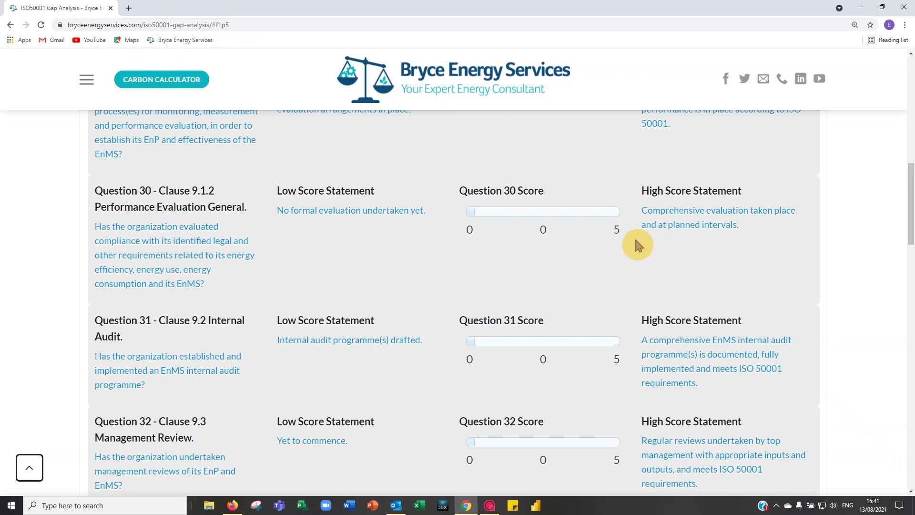
click(600, 212)
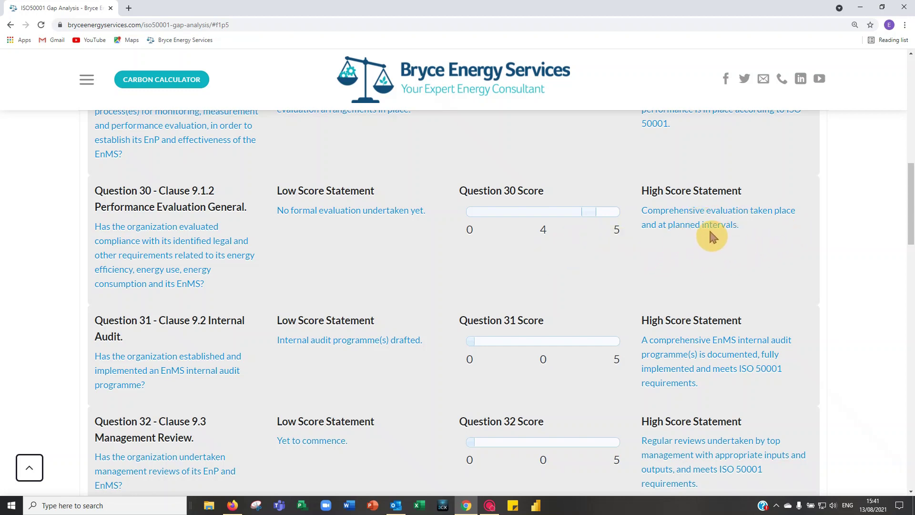
scroll(725, 226, down, 2)
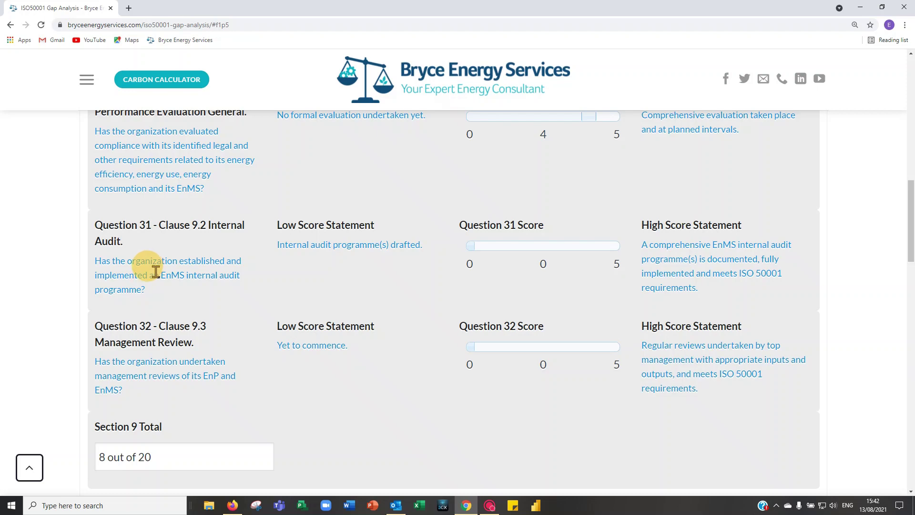
Step: Score Questions 31 and 32 at 4, then move to page 7, Section 10 – Improvement
click(588, 246)
scroll(446, 275, down, 3)
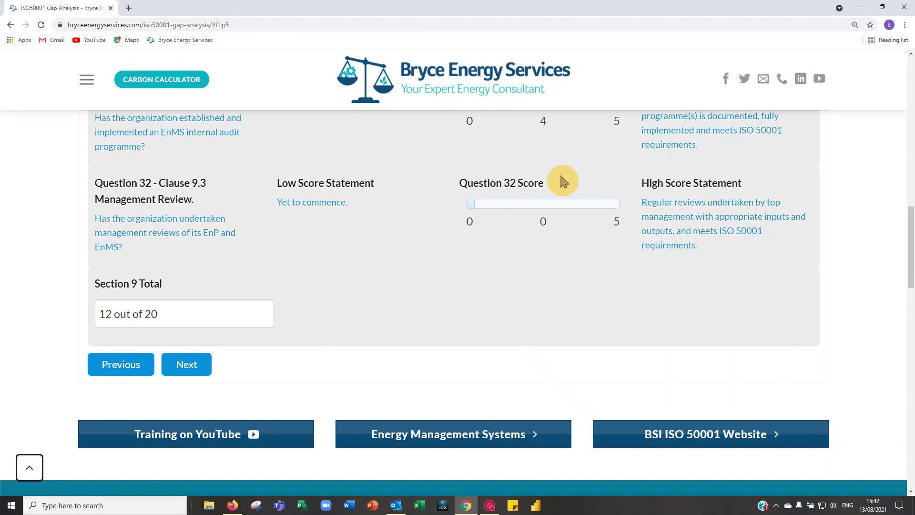
click(588, 203)
click(186, 364)
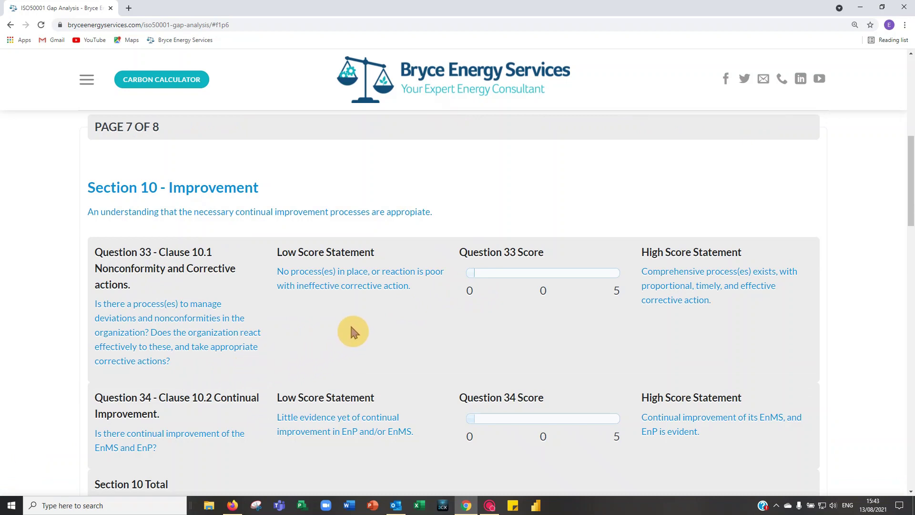
Step: Set the Question 33 and Question 34 sliders to 4 each for an 8/10 Section 10 total
scroll(351, 329, down, 1)
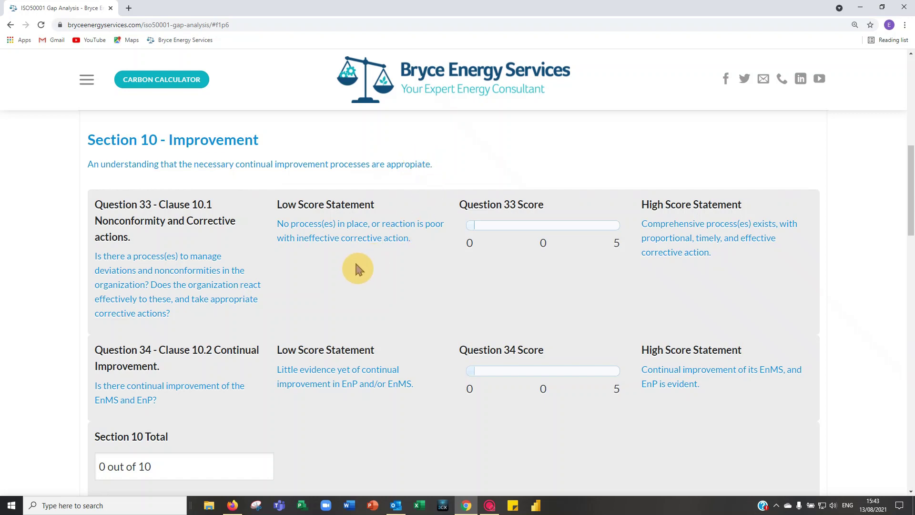
scroll(356, 265, down, 1)
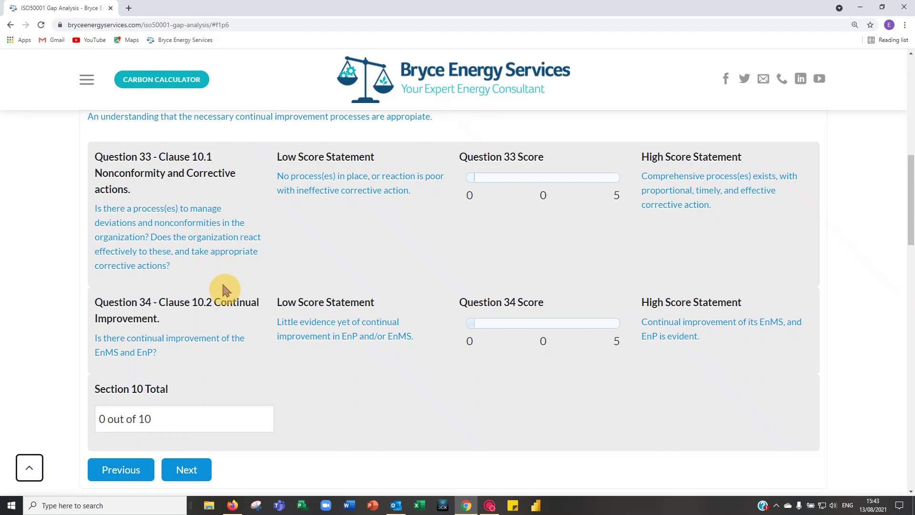
click(590, 177)
scroll(266, 331, down, 1)
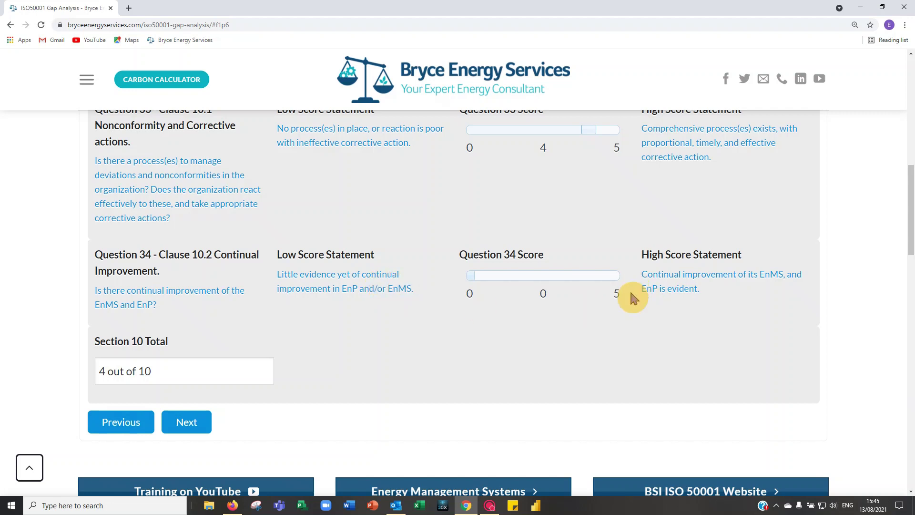
click(582, 279)
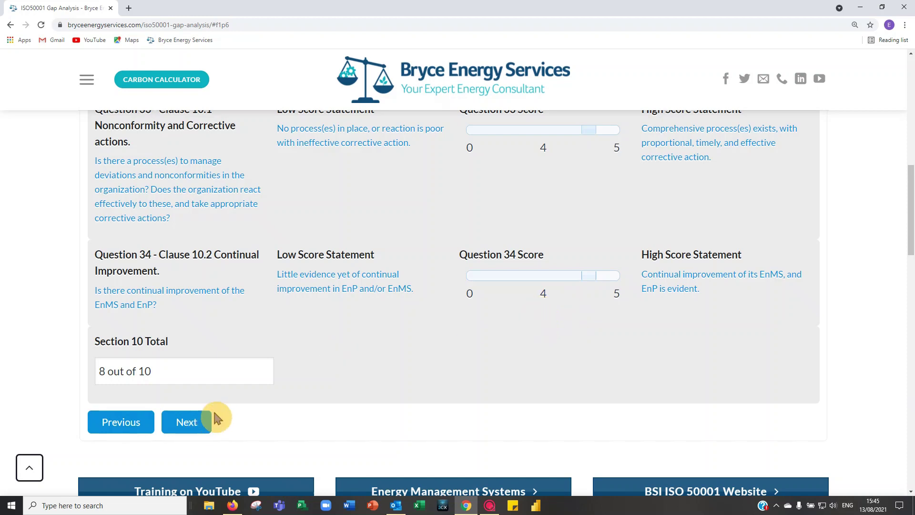
Step: Advance to the page 8 results and highlight the total score of 132 out of 170
click(187, 423)
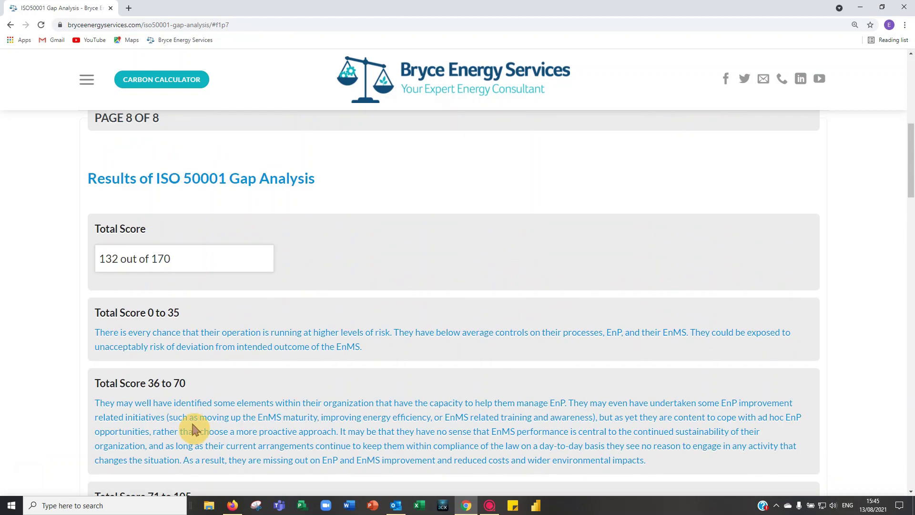
scroll(315, 399, up, 3)
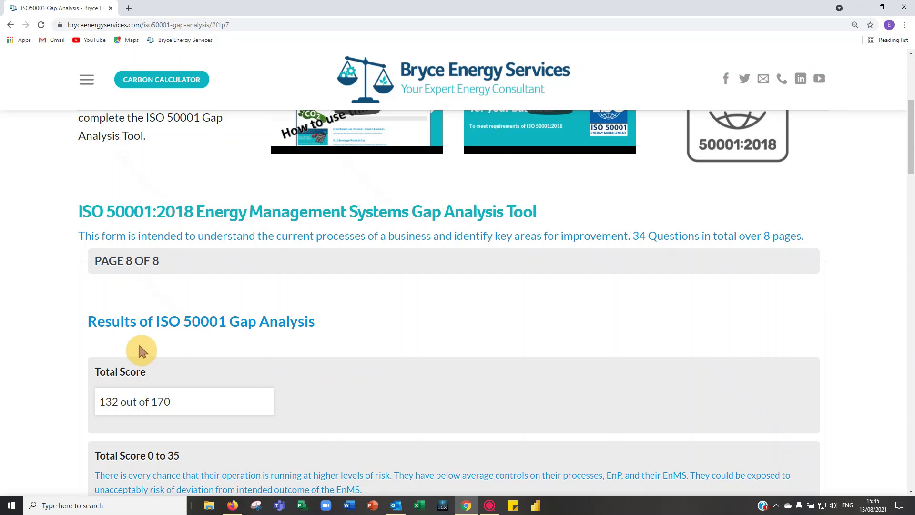
scroll(341, 329, down, 3)
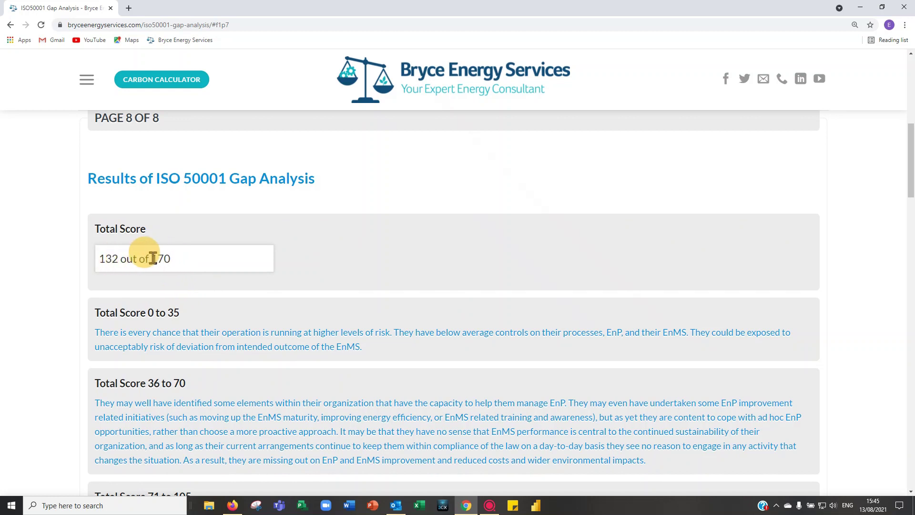
drag(99, 258, 121, 258)
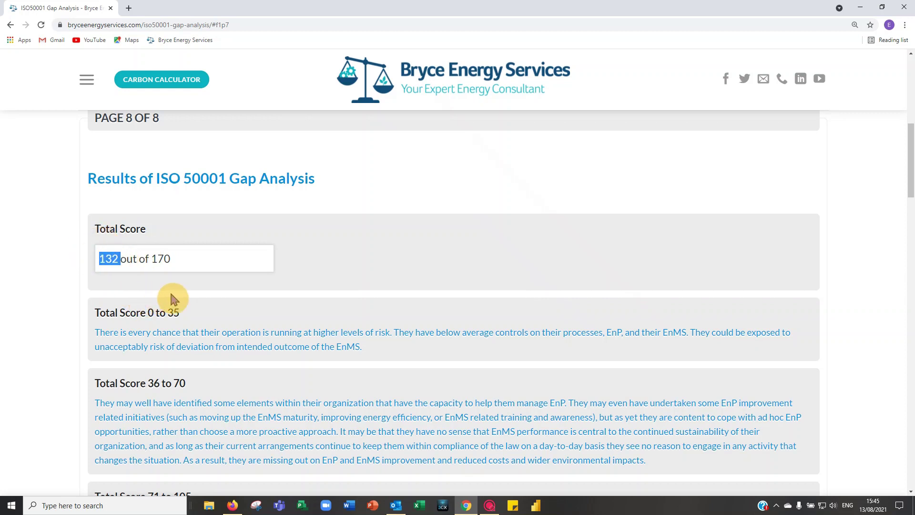
click(194, 290)
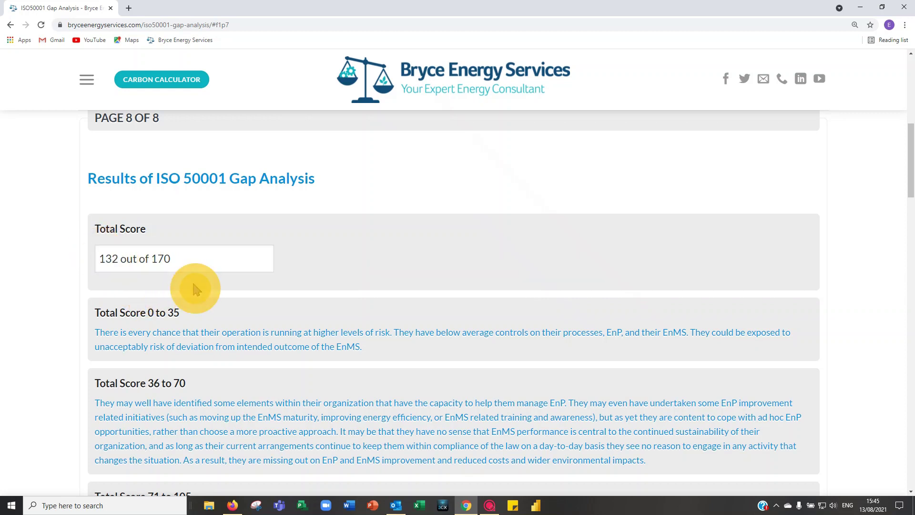
scroll(266, 280, down, 2)
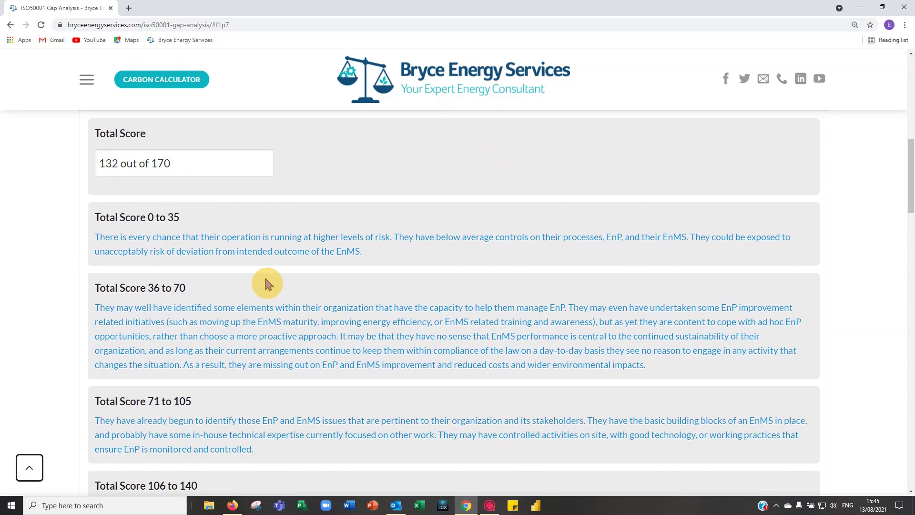
scroll(265, 279, down, 1)
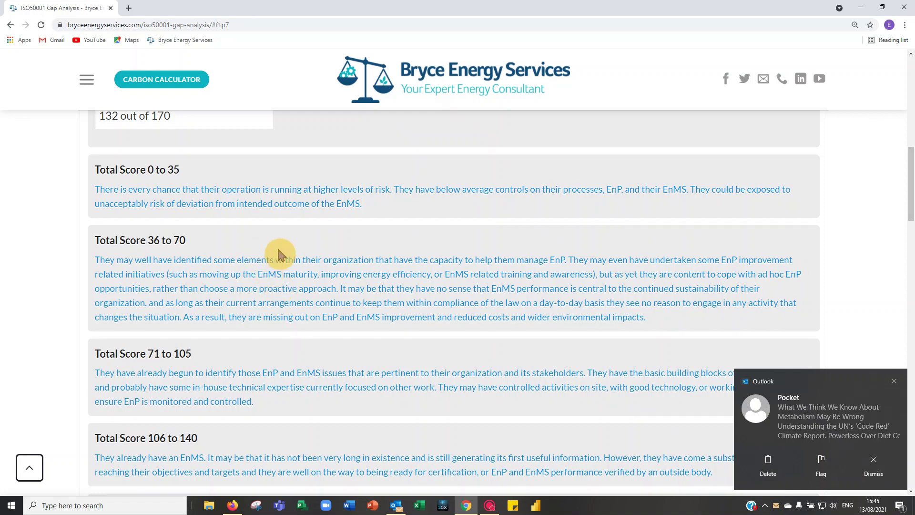
scroll(281, 228, up, 1)
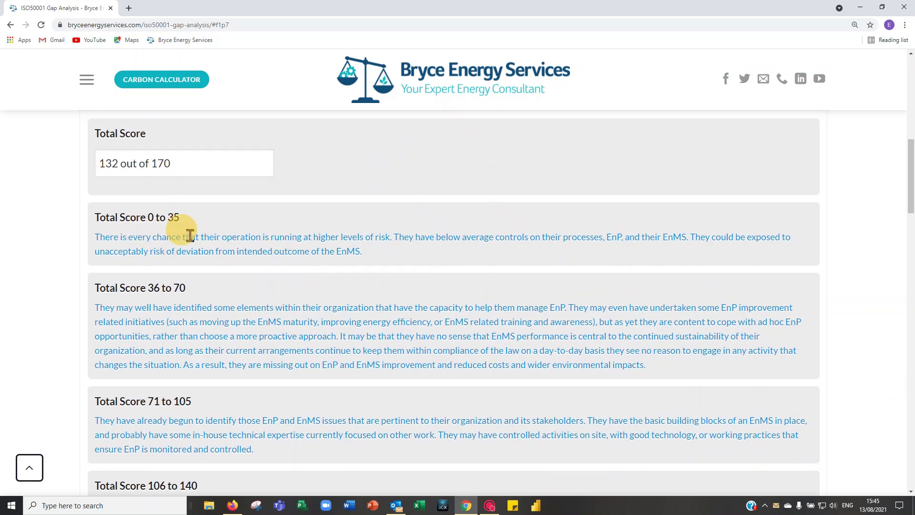
scroll(221, 306, down, 2)
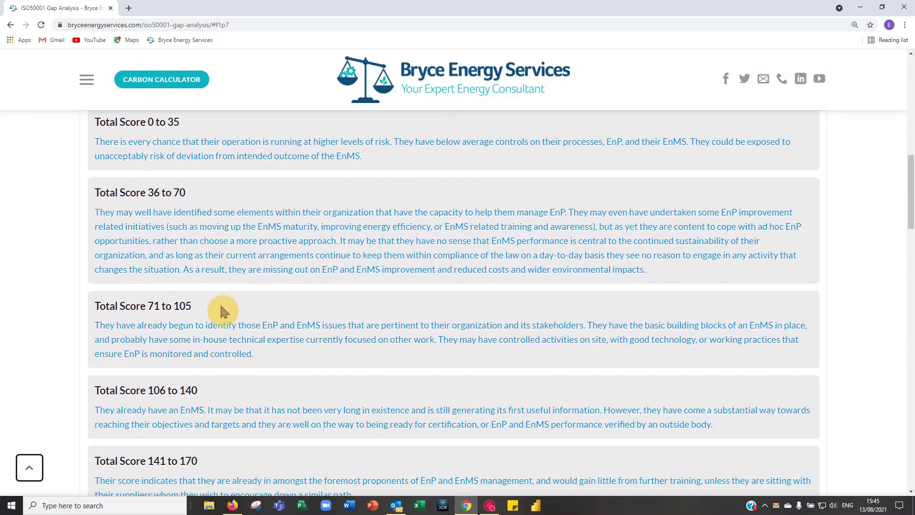
scroll(235, 317, down, 2)
scroll(236, 325, down, 2)
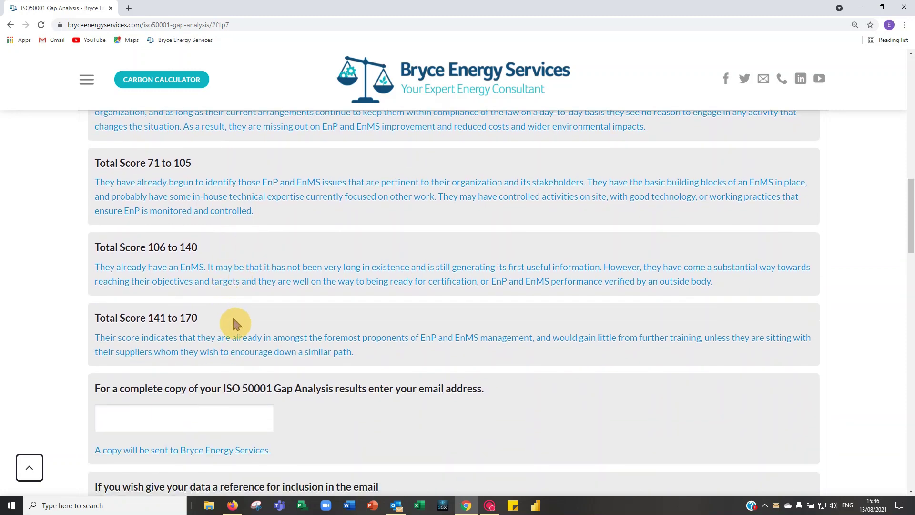
scroll(210, 258, down, 3)
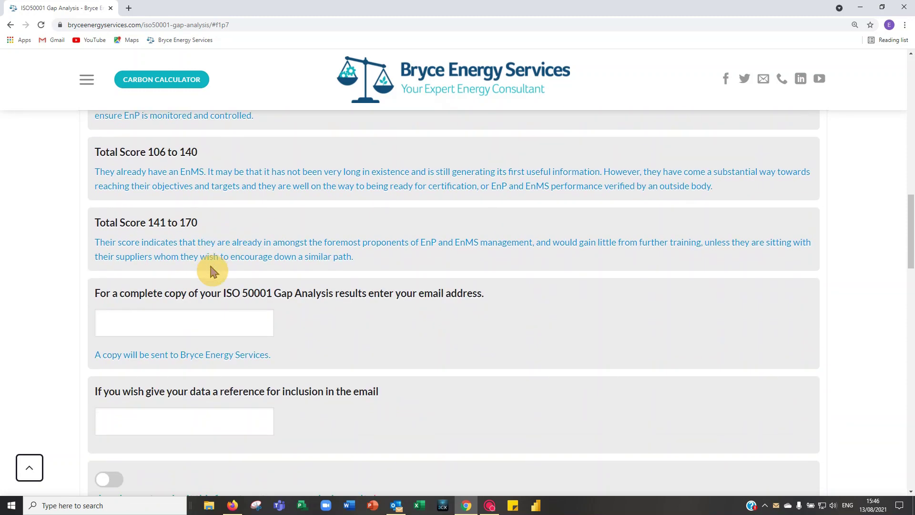
scroll(201, 253, up, 6)
scroll(217, 261, up, 3)
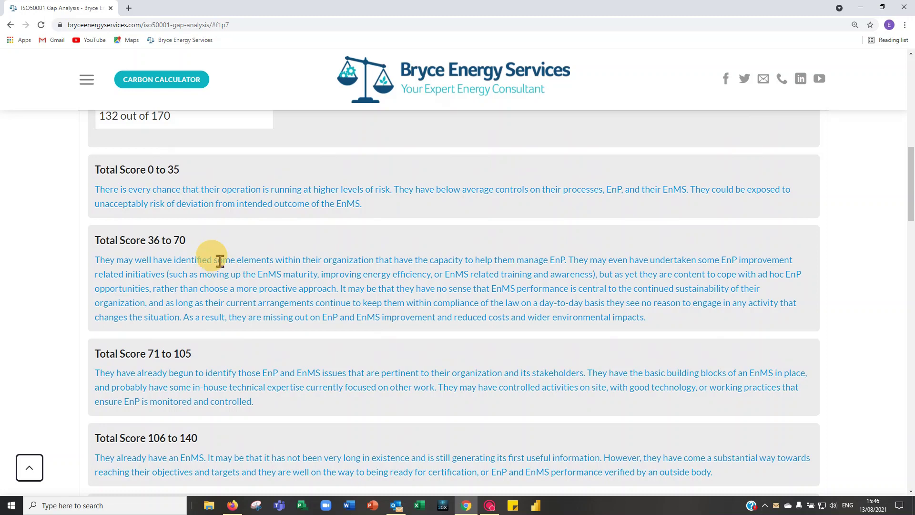
scroll(211, 267, down, 3)
scroll(213, 270, down, 2)
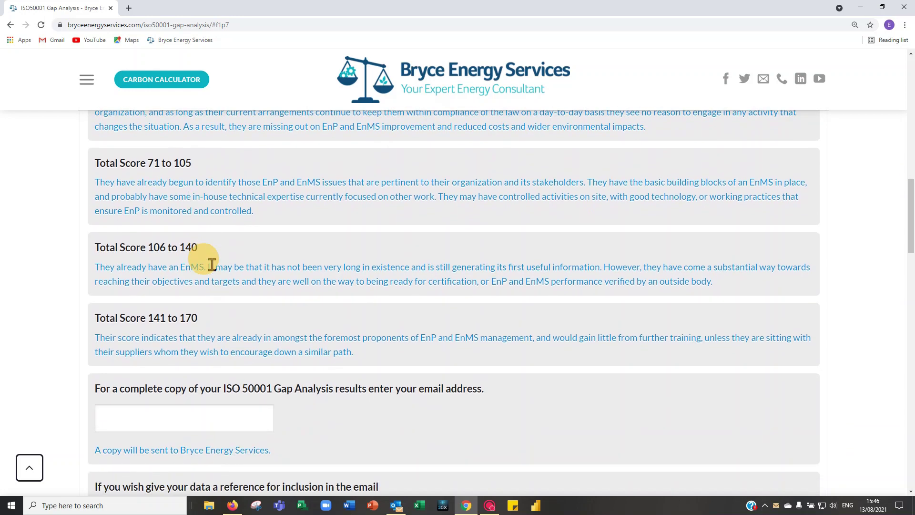
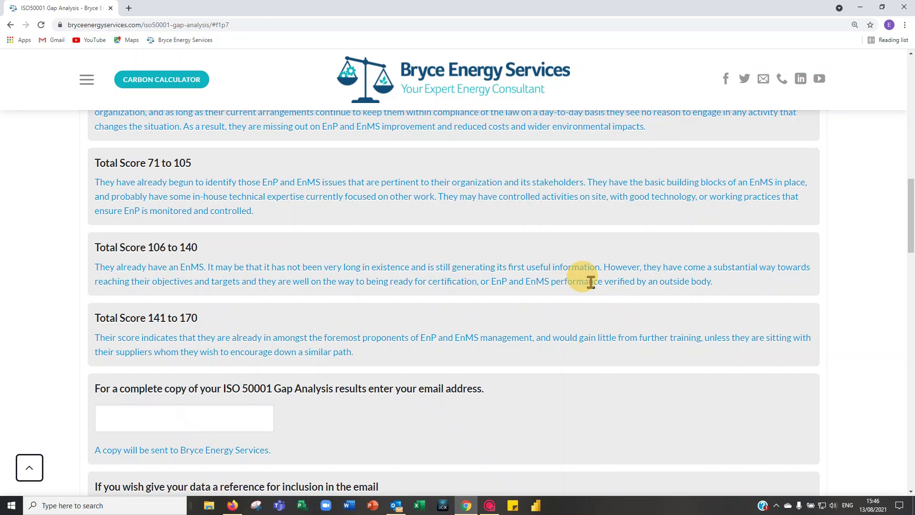
Step: Enter the user's email address in the results email field, correcting the last character
scroll(514, 296, up, 2)
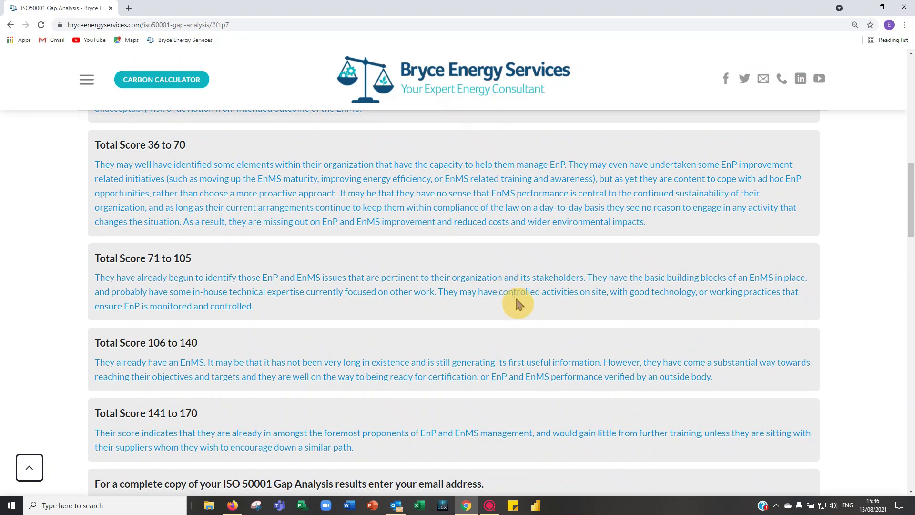
scroll(517, 304, up, 3)
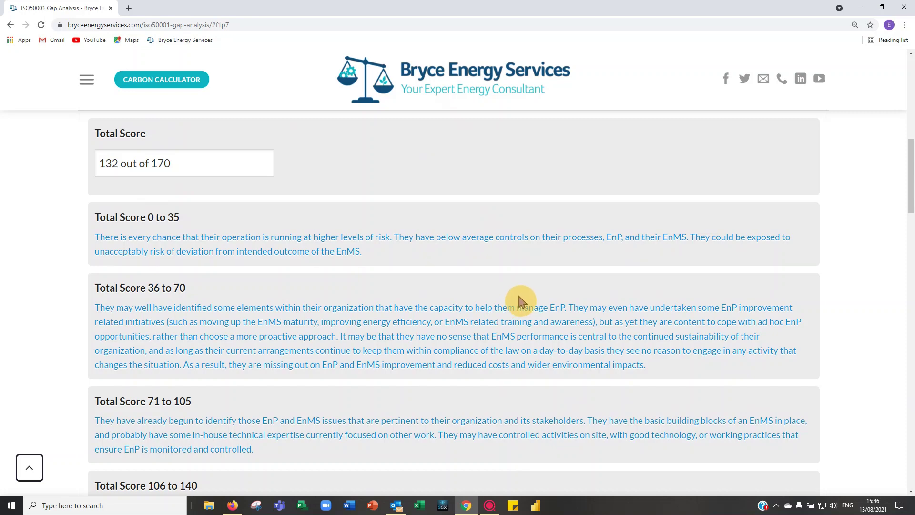
scroll(519, 302, down, 5)
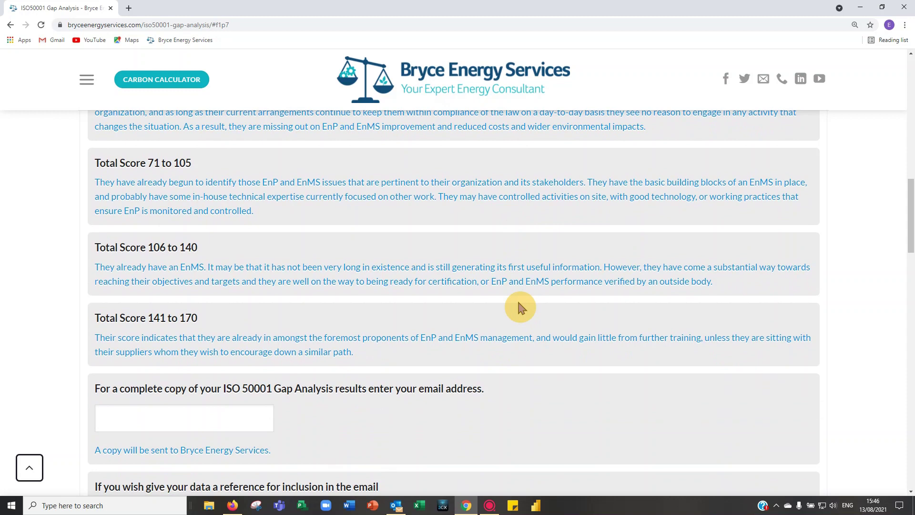
scroll(519, 308, down, 1)
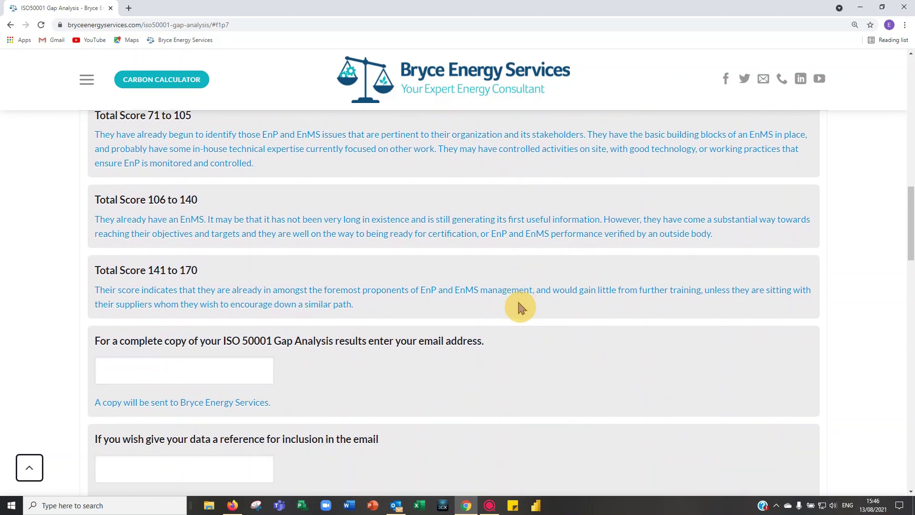
scroll(521, 308, down, 1)
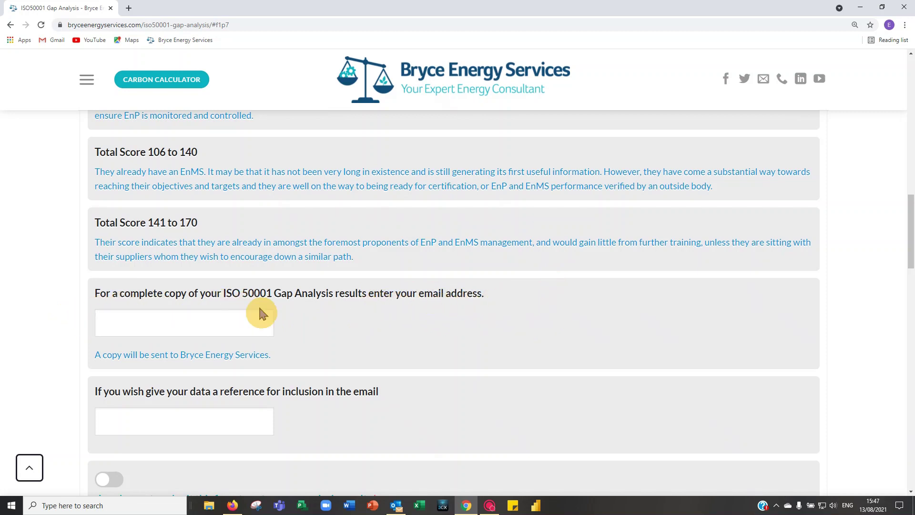
click(228, 317)
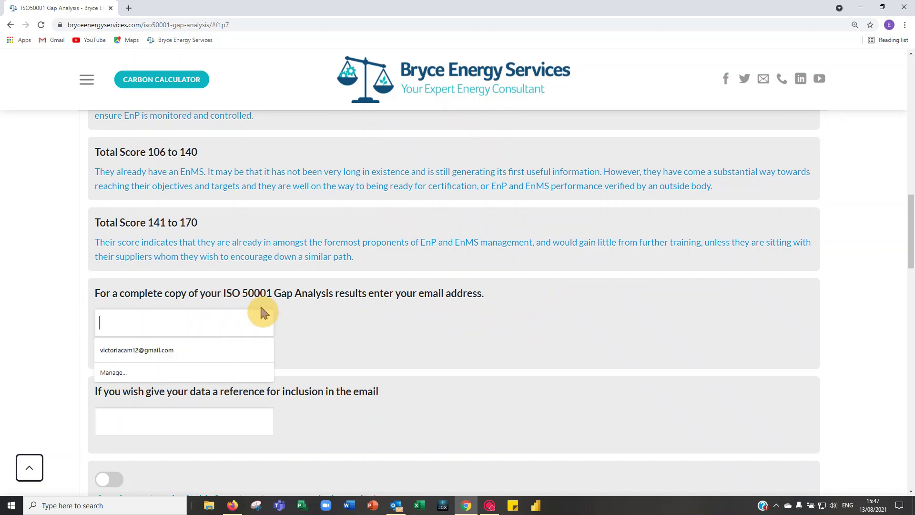
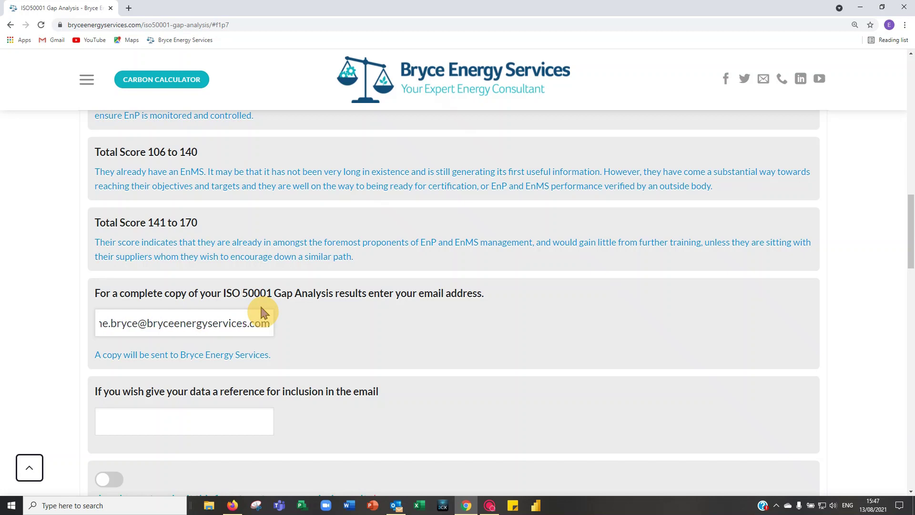
Step: Set the data reference field to 'Training Data'
click(146, 417)
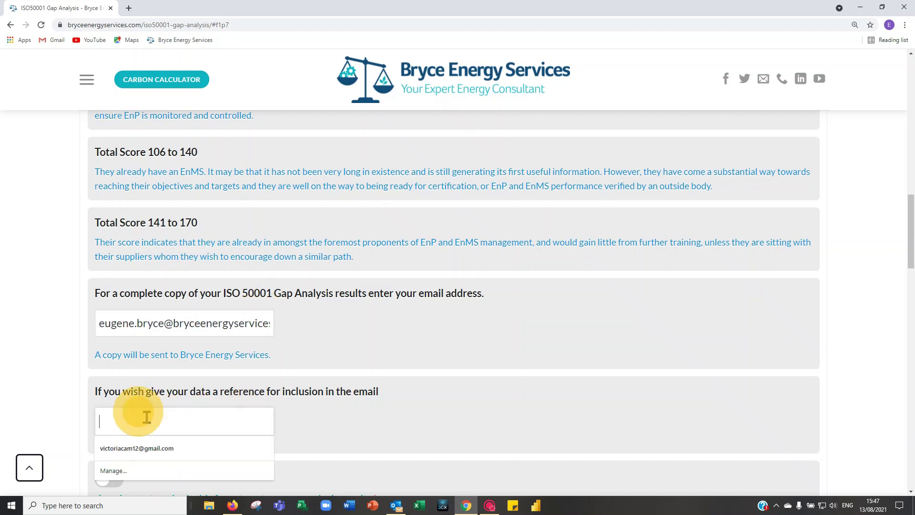
text(Training Data)
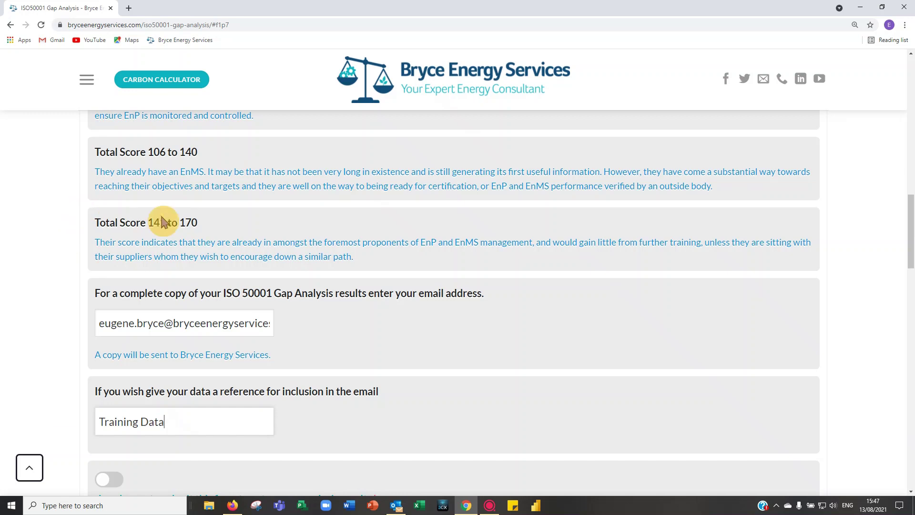
scroll(197, 239, down, 2)
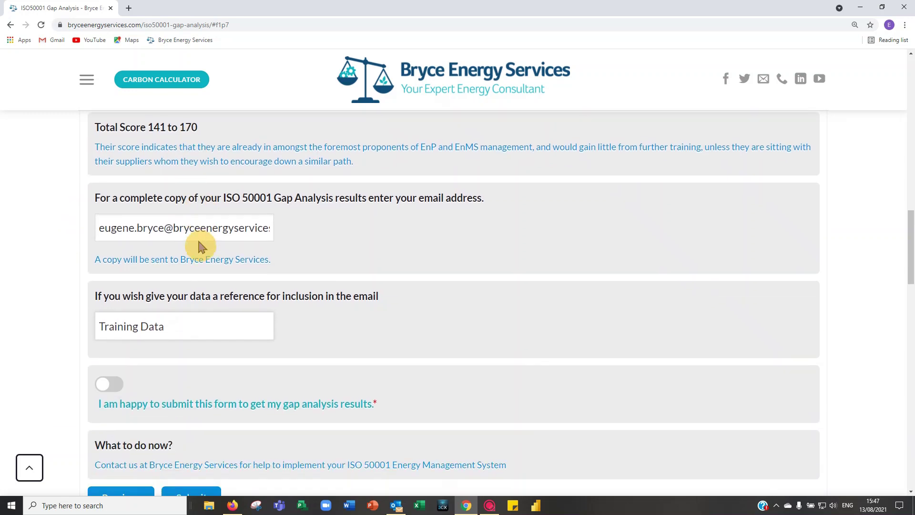
Step: Turn on the 'I am happy to submit this form' consent and submit the gap analysis
click(107, 388)
scroll(134, 331, down, 2)
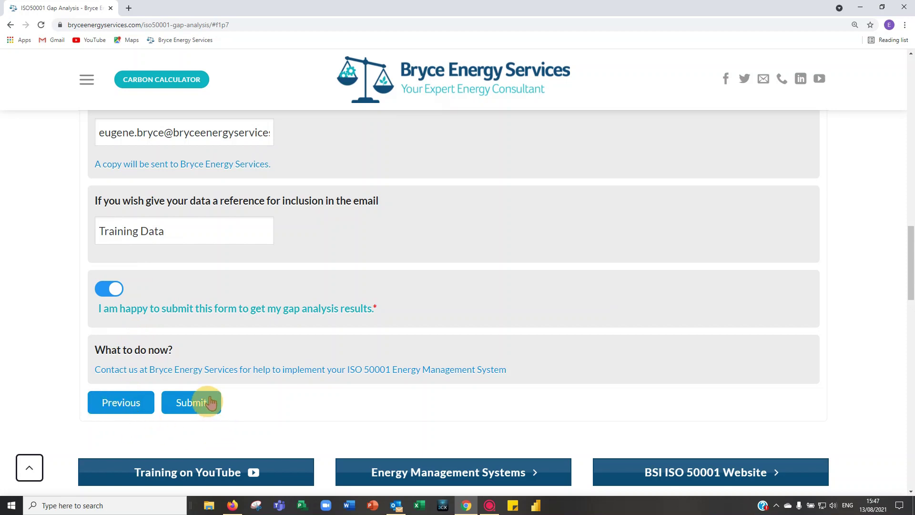
click(197, 405)
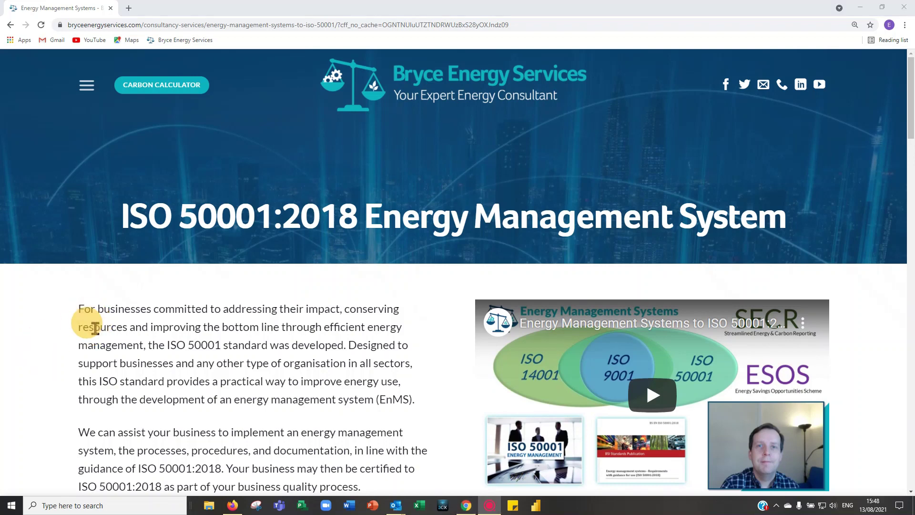
Step: Bring the Outlook results email on screen and enlarge it to show the 132/170 score
drag(0, 420, 485, 36)
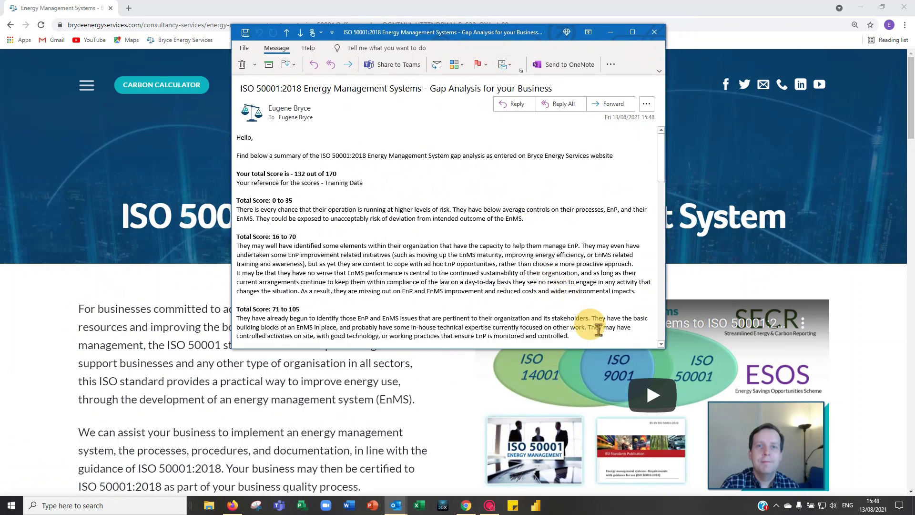
drag(666, 345, 702, 428)
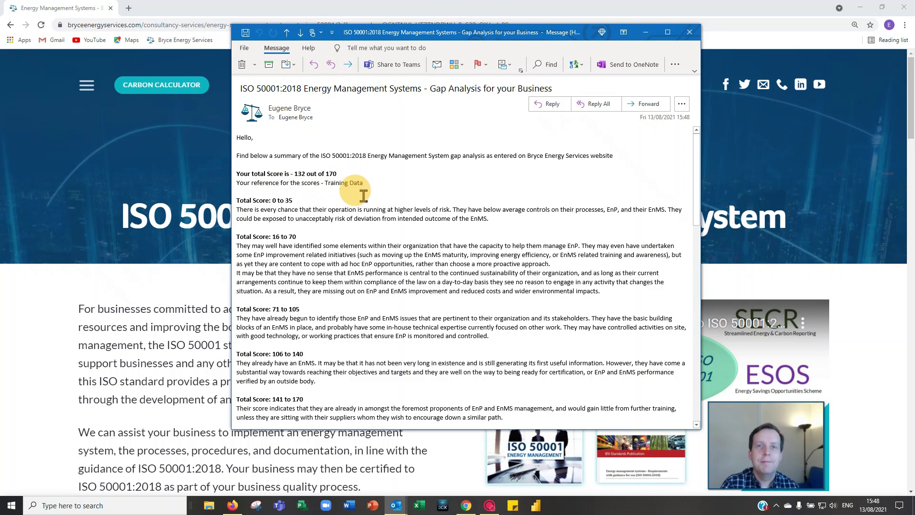
scroll(426, 240, down, 2)
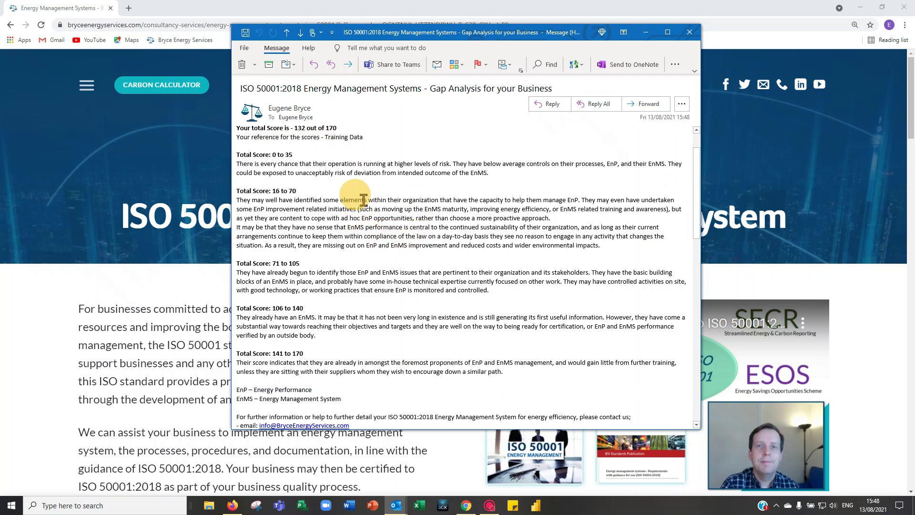
scroll(362, 196, down, 1)
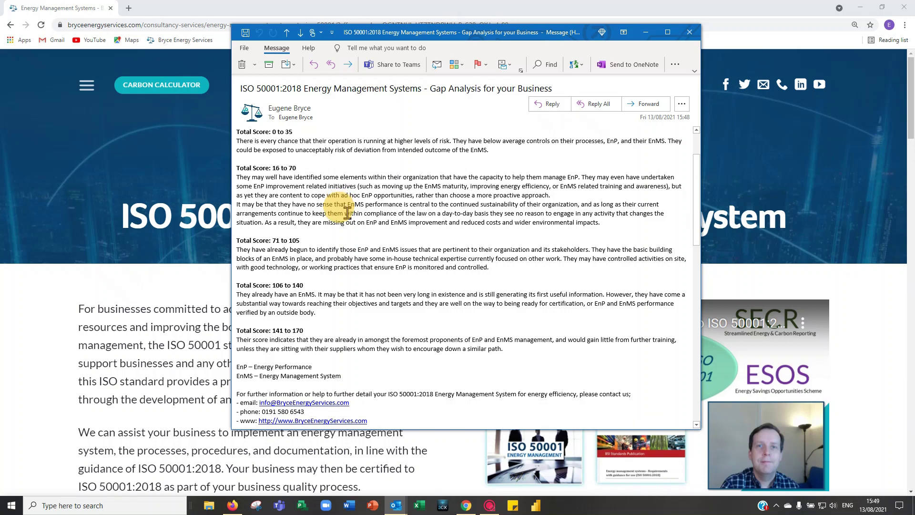
scroll(346, 216, down, 1)
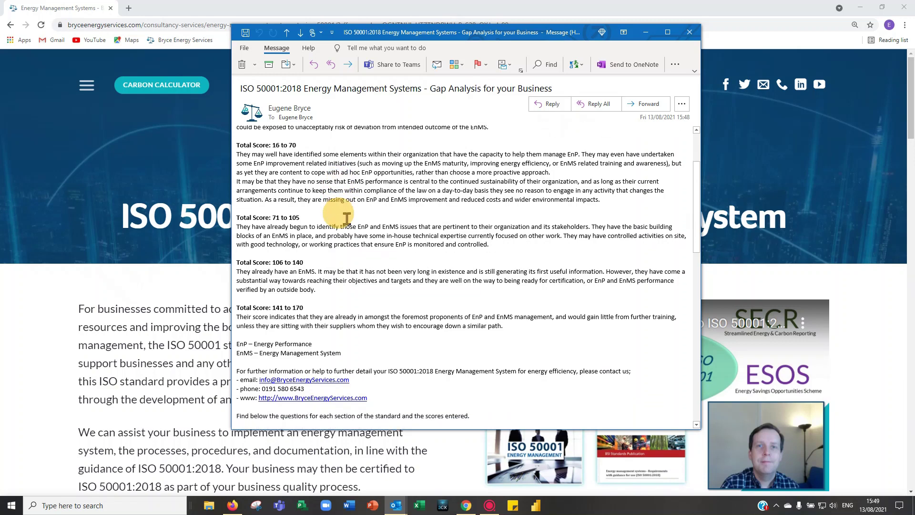
scroll(347, 218, down, 1)
scroll(349, 218, up, 5)
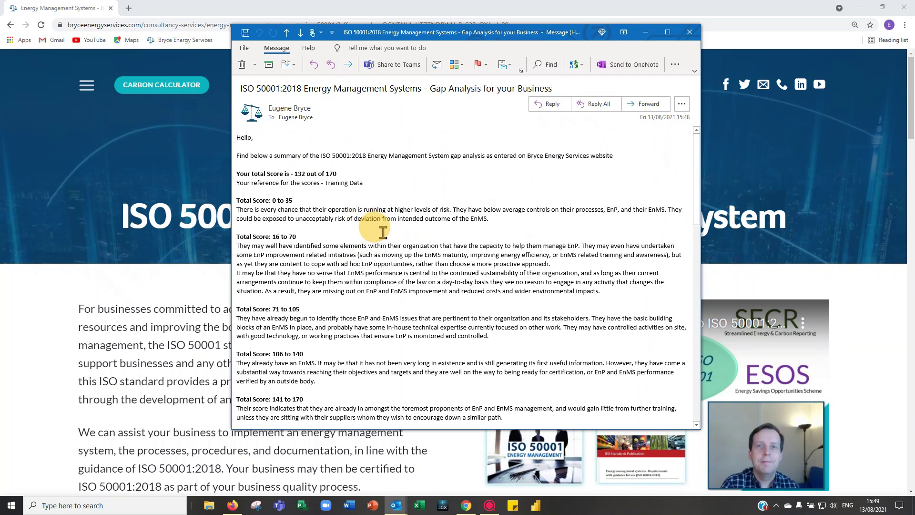
scroll(383, 232, down, 7)
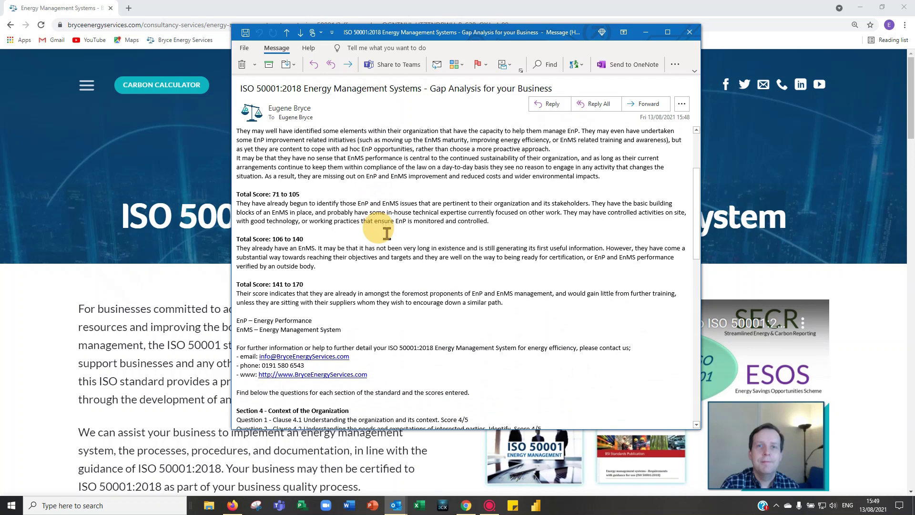
scroll(390, 229, down, 2)
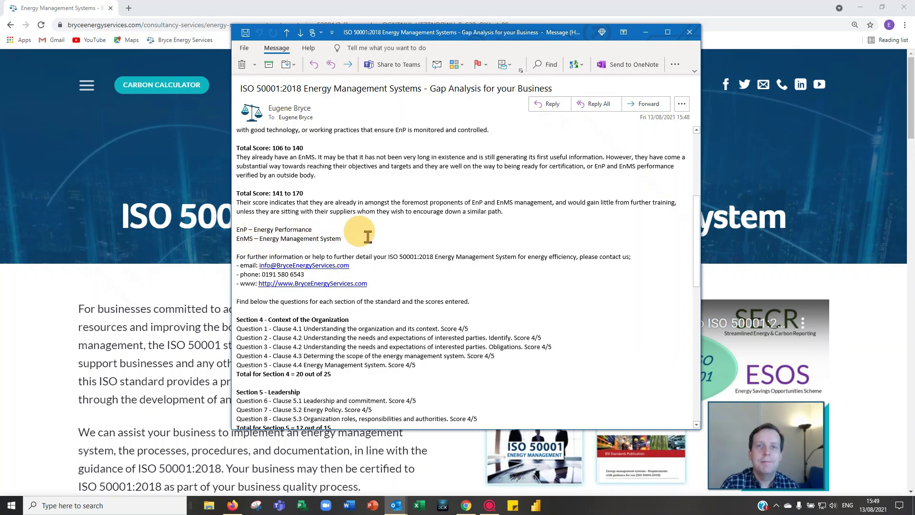
scroll(409, 221, down, 2)
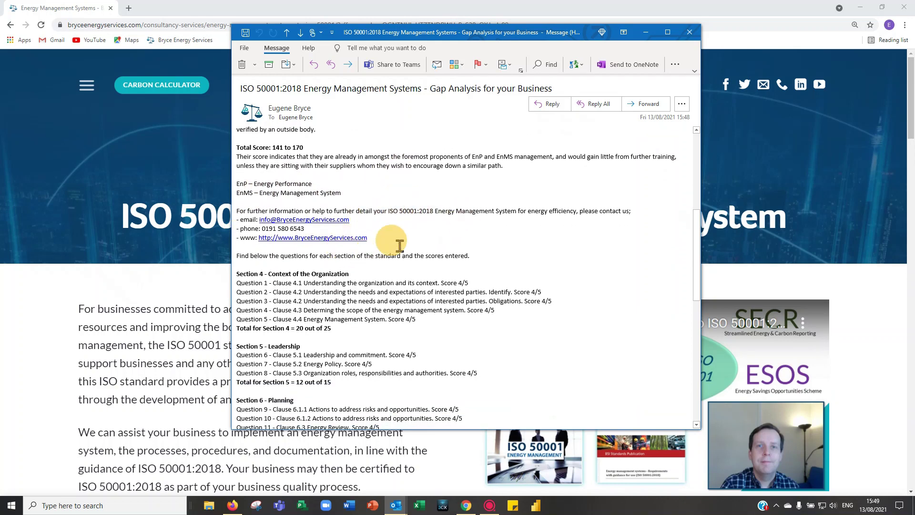
scroll(419, 214, down, 3)
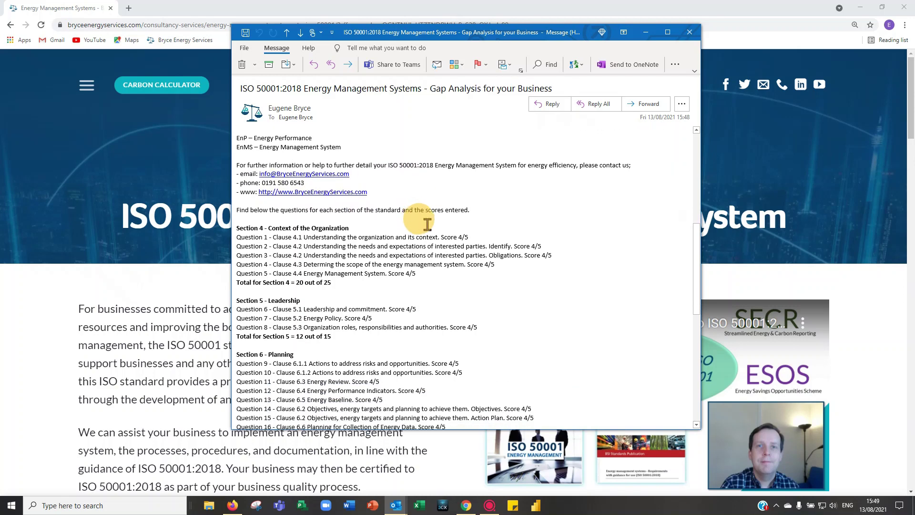
scroll(427, 223, down, 1)
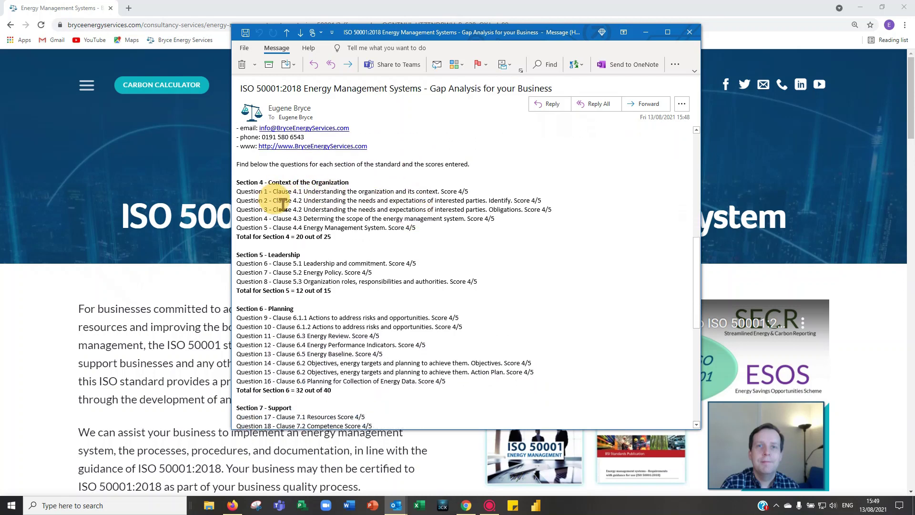
scroll(285, 205, down, 1)
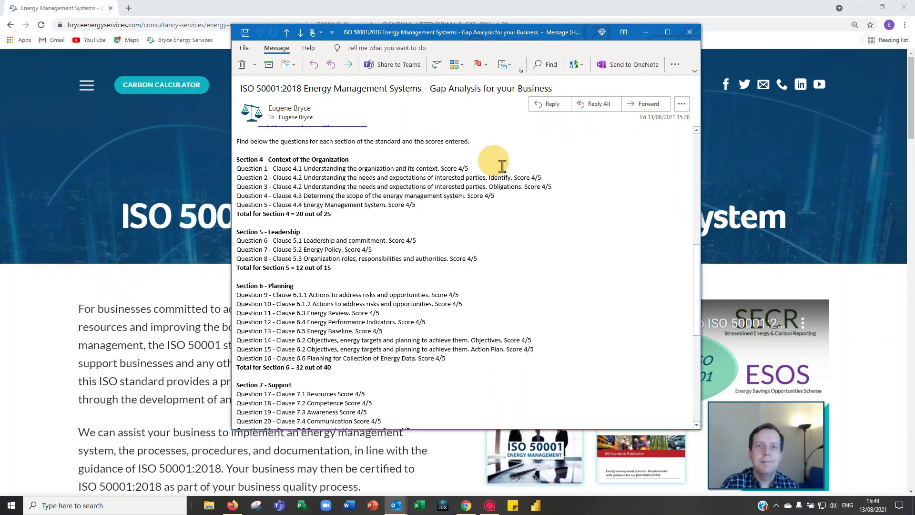
scroll(281, 191, down, 3)
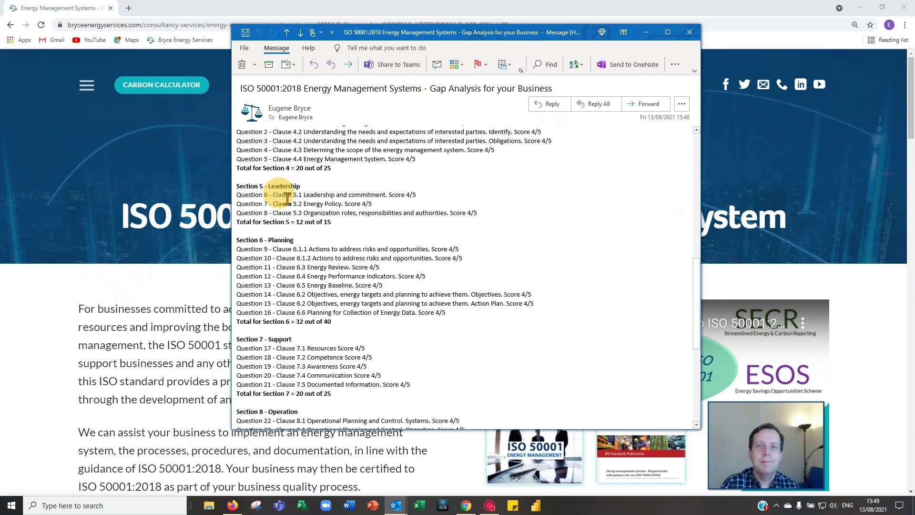
scroll(291, 194, down, 1)
scroll(295, 189, up, 4)
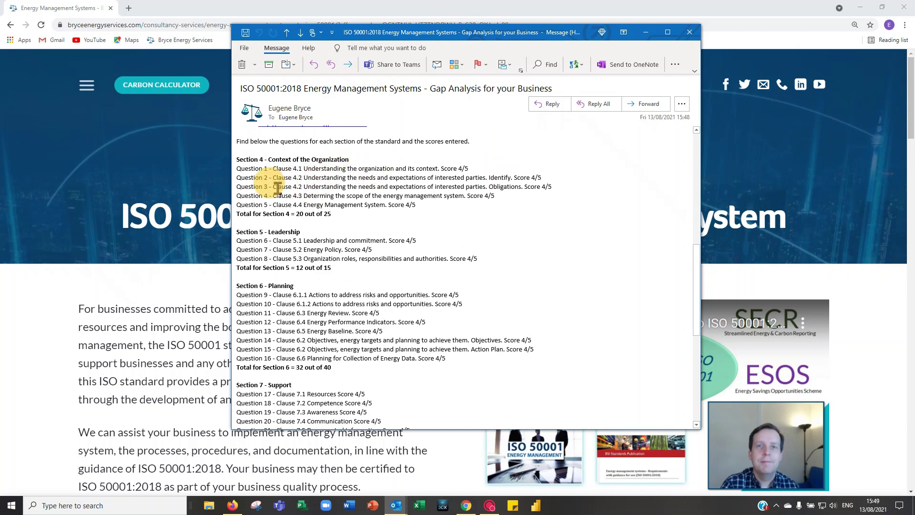
scroll(281, 180, down, 2)
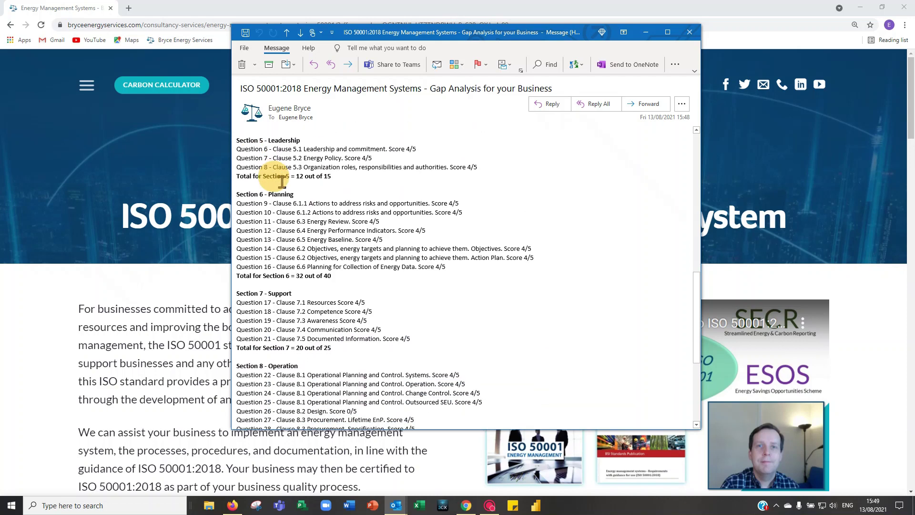
scroll(286, 194, down, 6)
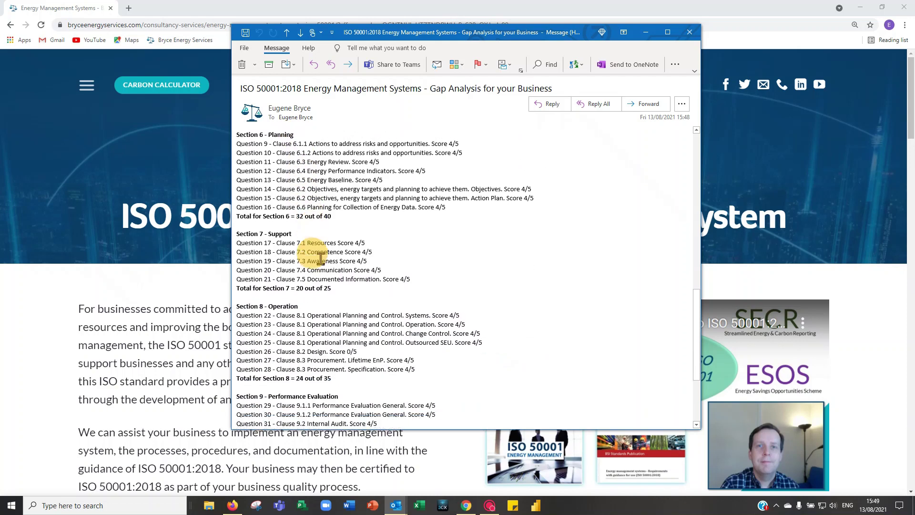
scroll(325, 289, down, 3)
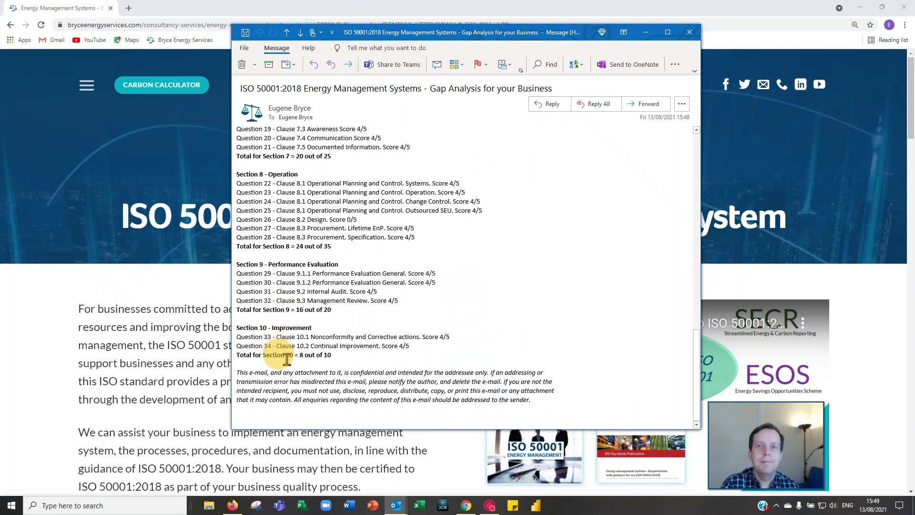
scroll(426, 349, up, 1)
scroll(426, 349, up, 20)
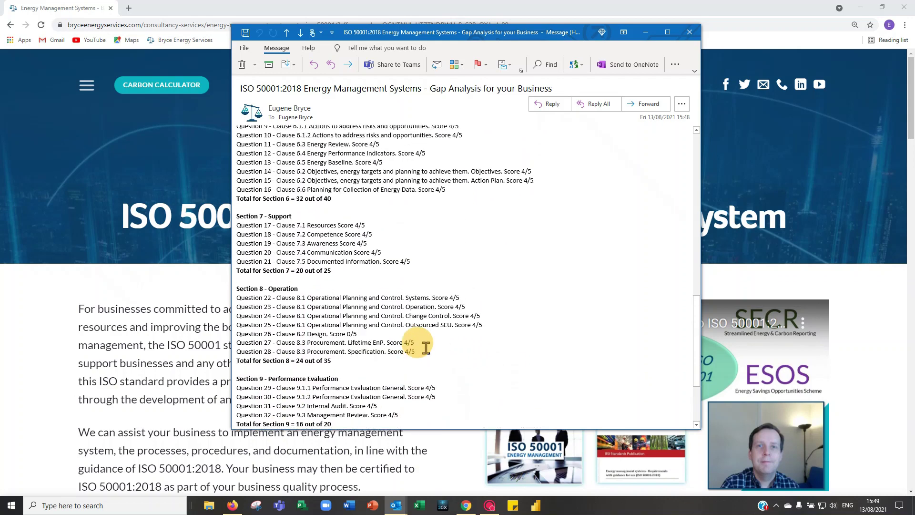
scroll(421, 318, up, 1)
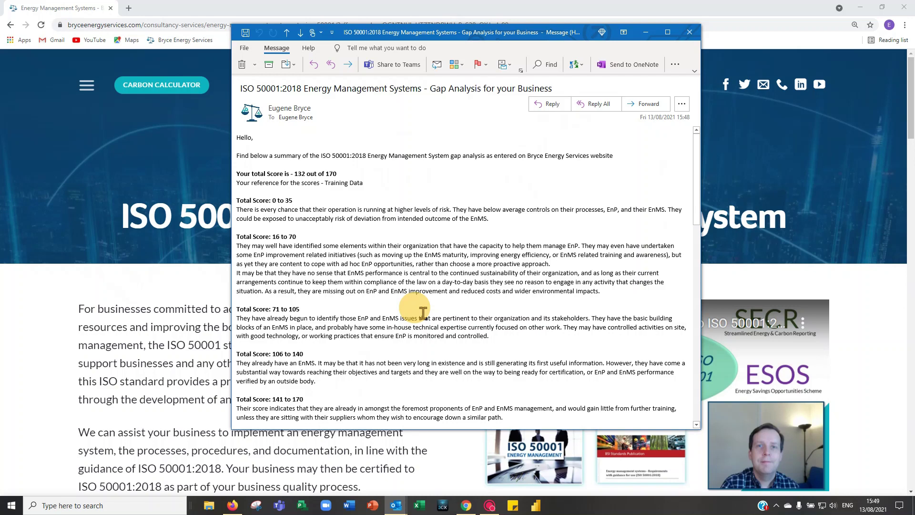